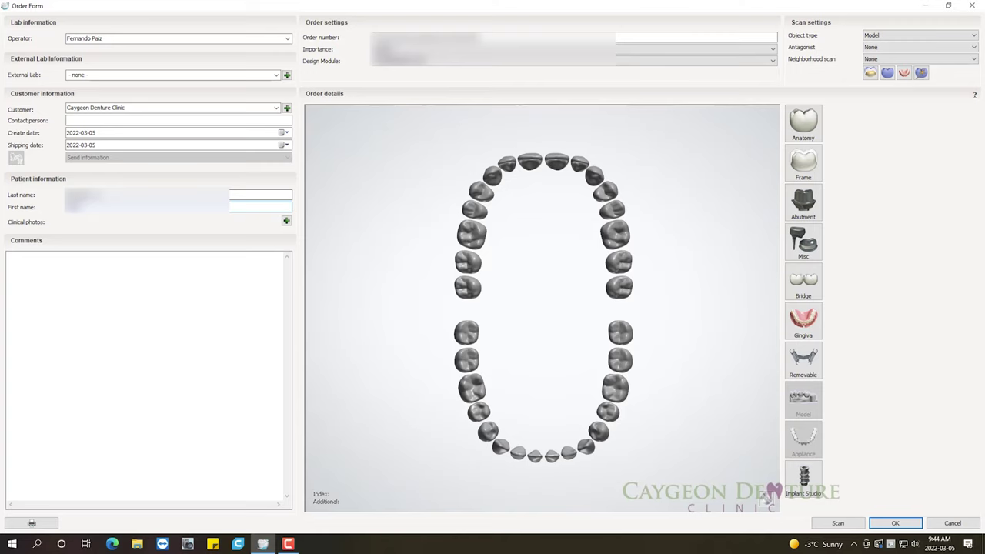
# - Select teeth 17, 27, 37 and 47 across both arches and assign them gingiva
pyautogui.click(463, 265)
pyautogui.keyDown('shift'); pyautogui.click(617, 264); pyautogui.keyUp('shift')
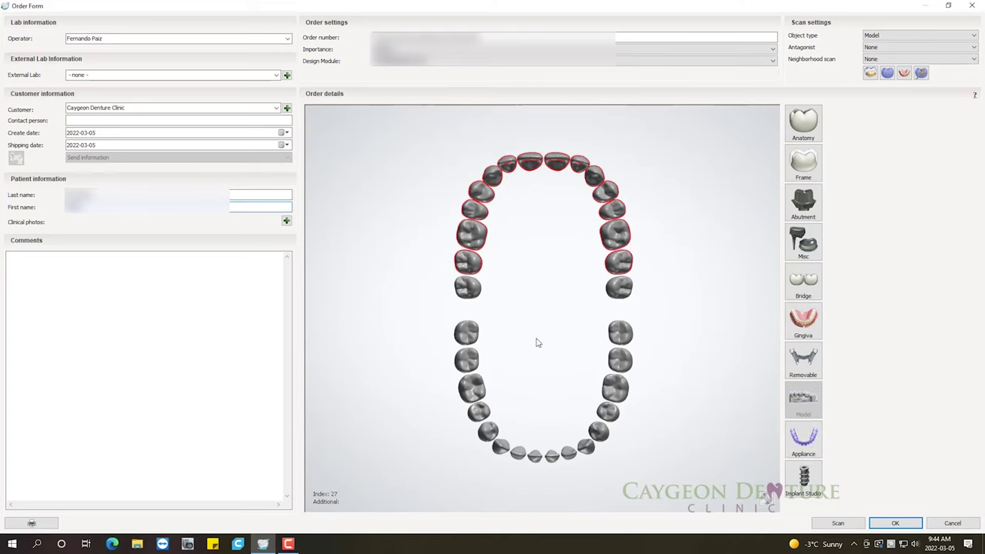
pyautogui.keyDown('shift'); pyautogui.click(619, 361); pyautogui.keyUp('shift')
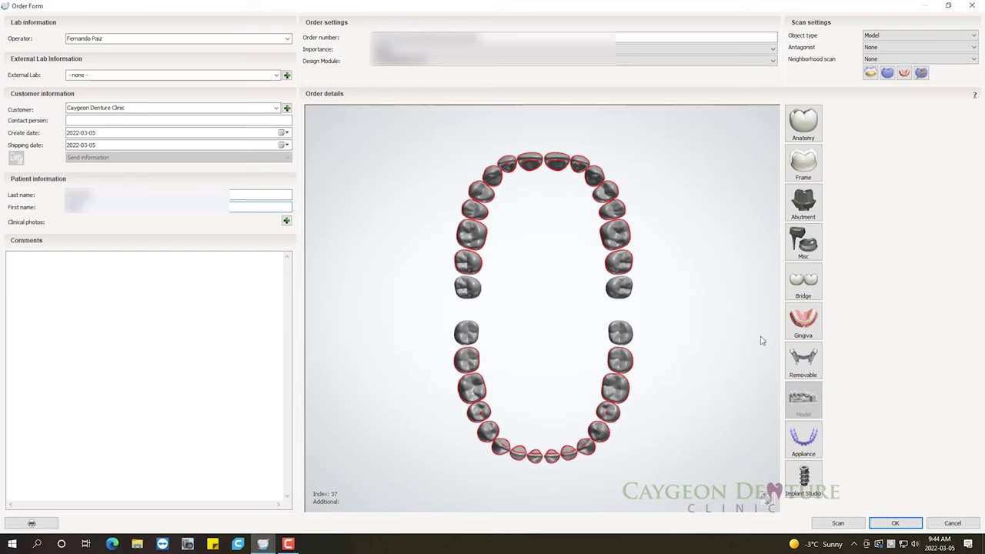
pyautogui.click(808, 329)
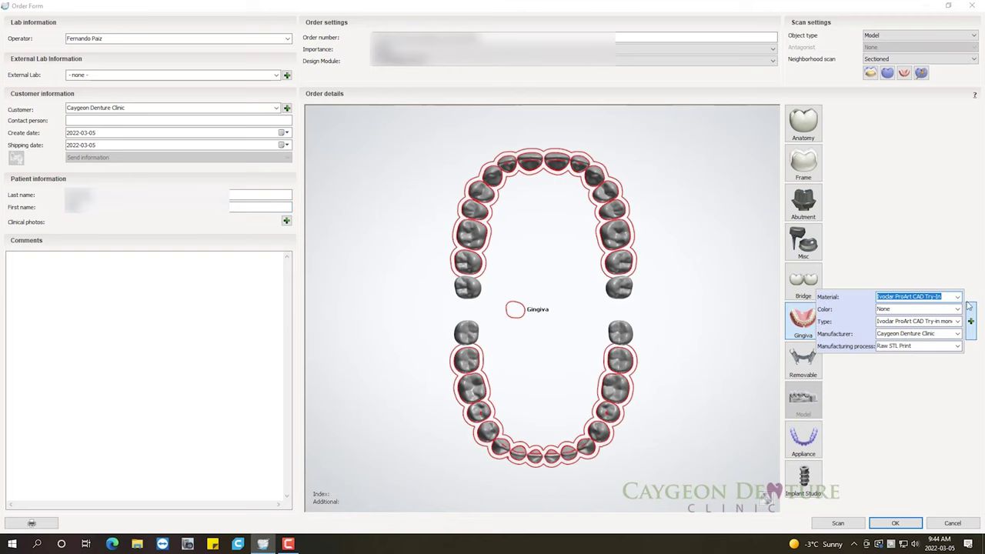
# - Set the gingiva to Ivoclar Ivotion Base for milled teeth with preference colour, then mark the teeth artificial
pyautogui.click(958, 297)
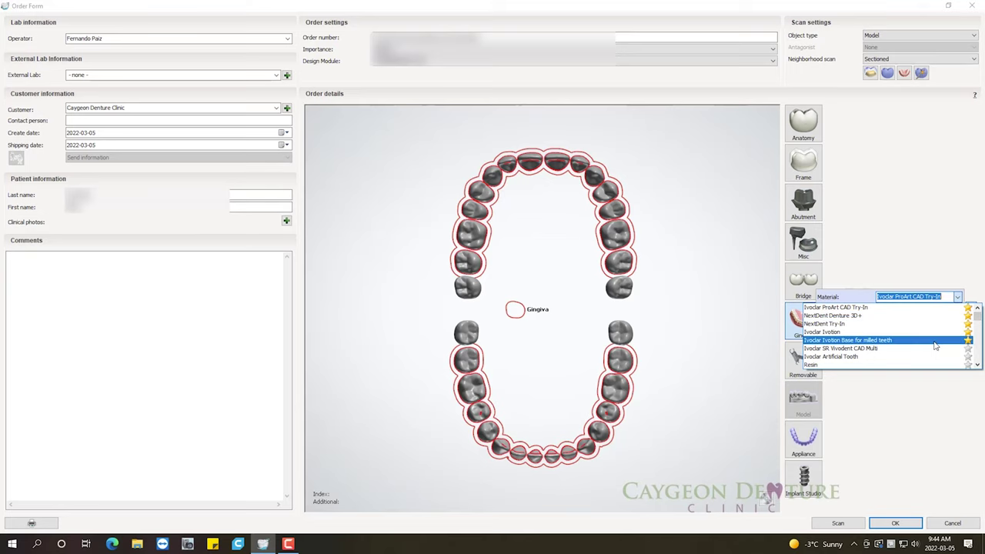
pyautogui.click(935, 341)
pyautogui.click(958, 310)
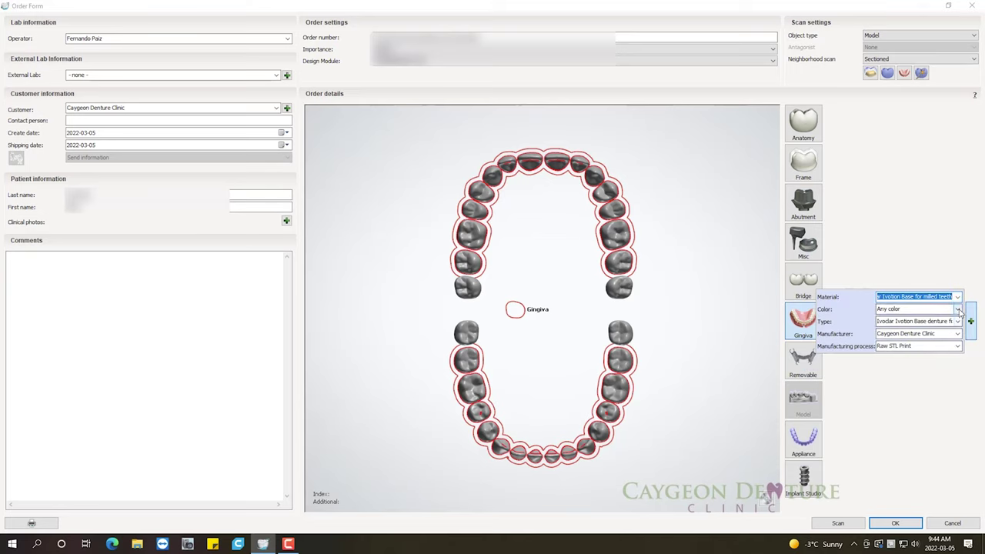
pyautogui.click(952, 339)
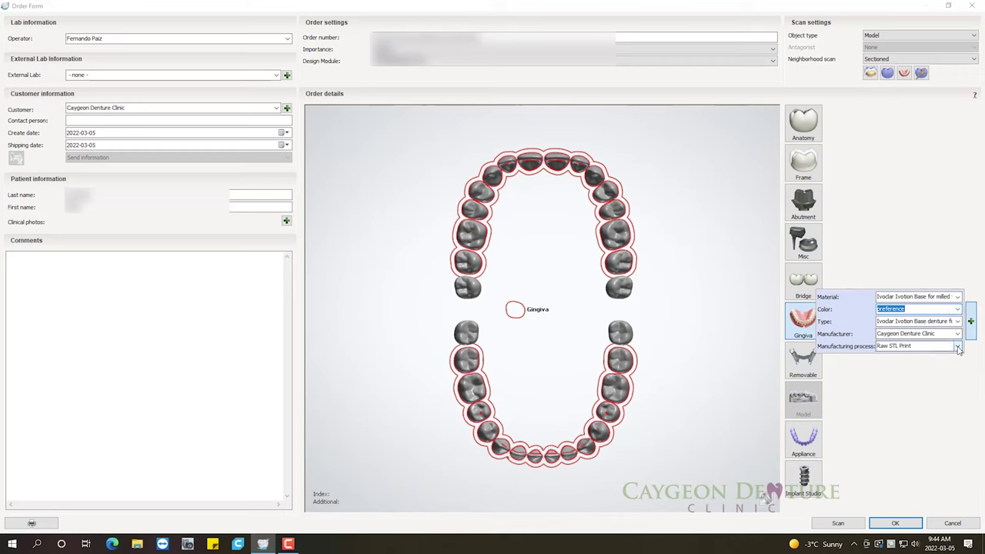
pyautogui.click(957, 346)
pyautogui.click(944, 366)
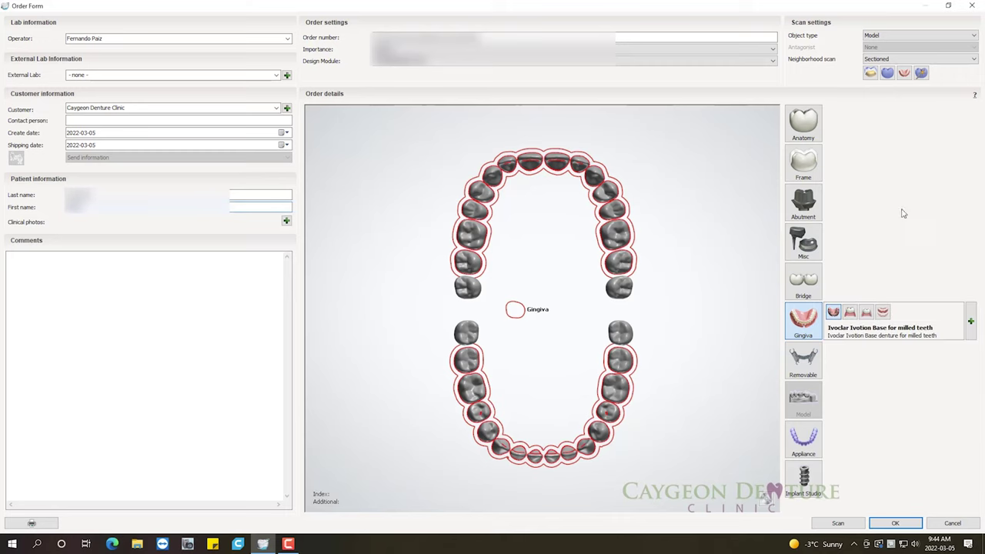
pyautogui.click(801, 127)
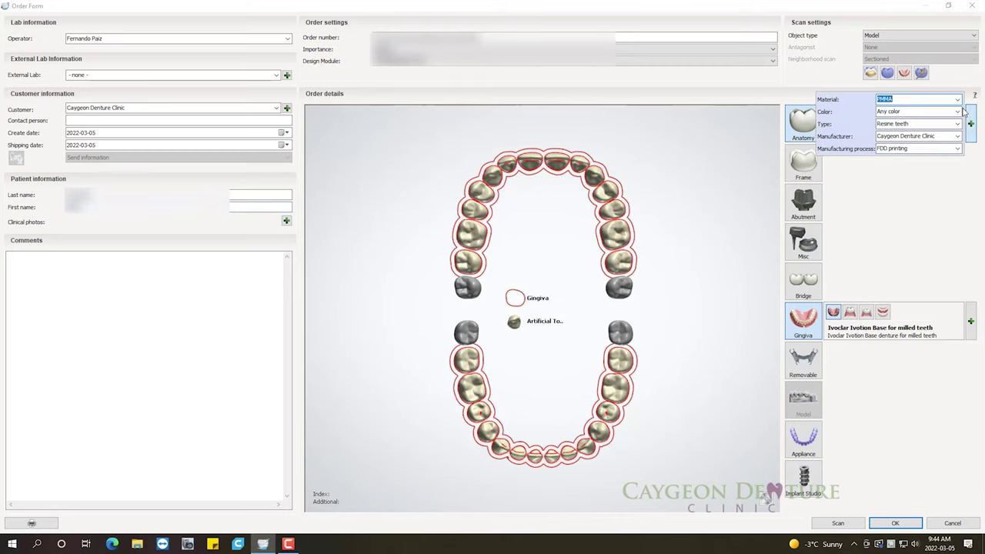
# - Make the artificial teeth Ivoclar Ivotion Dent Multi, shade A2, CAMS milled teeth
pyautogui.click(958, 100)
pyautogui.scroll(5, 958, 119)
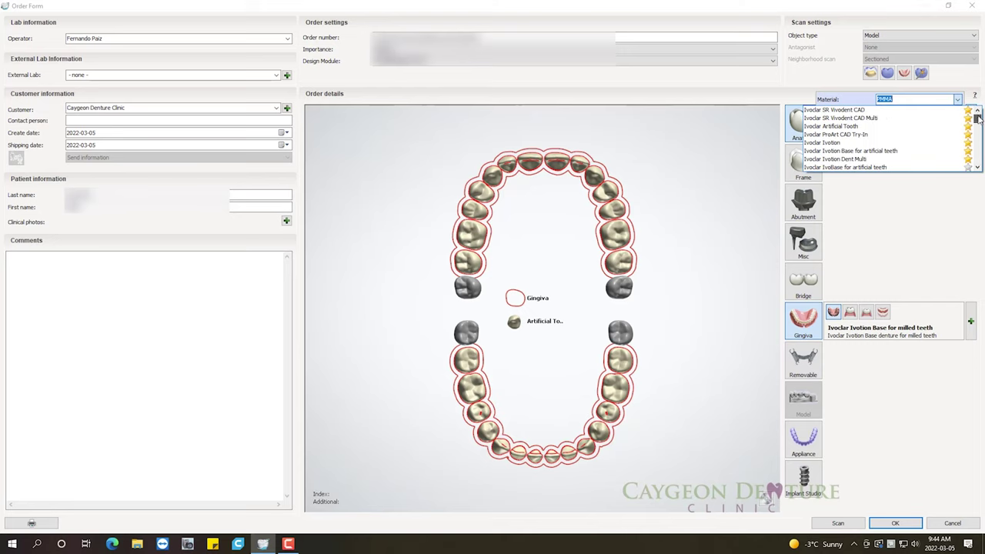
pyautogui.click(955, 159)
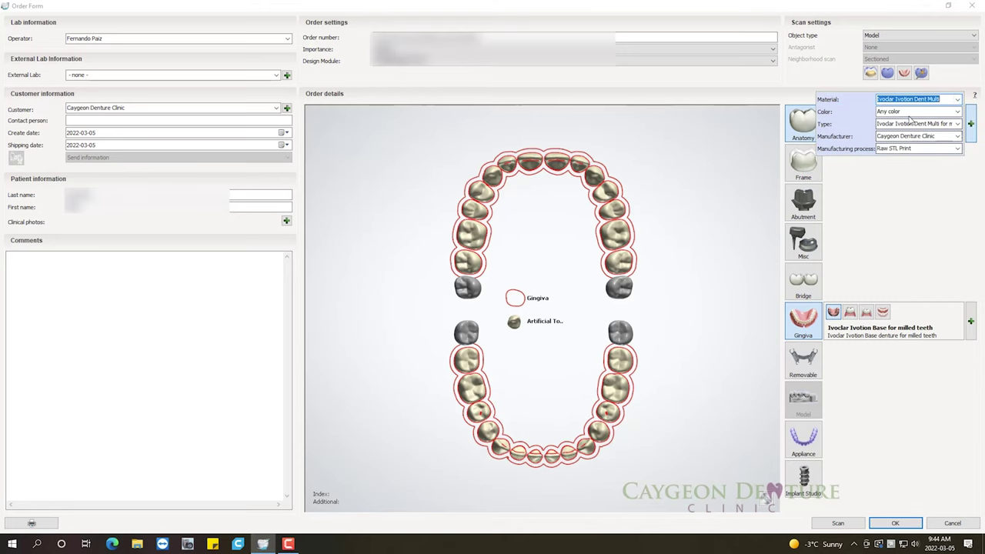
pyautogui.click(957, 112)
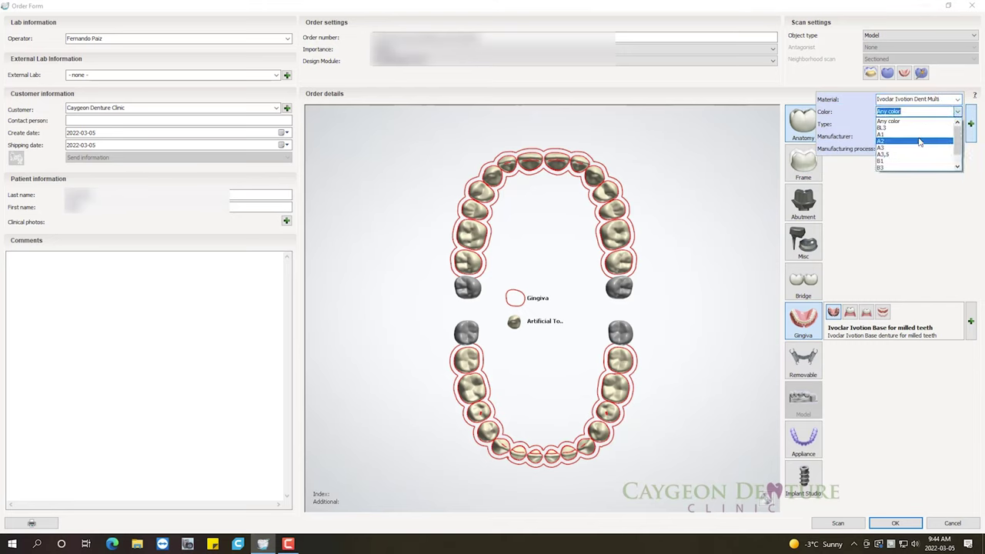
pyautogui.click(948, 145)
pyautogui.click(956, 148)
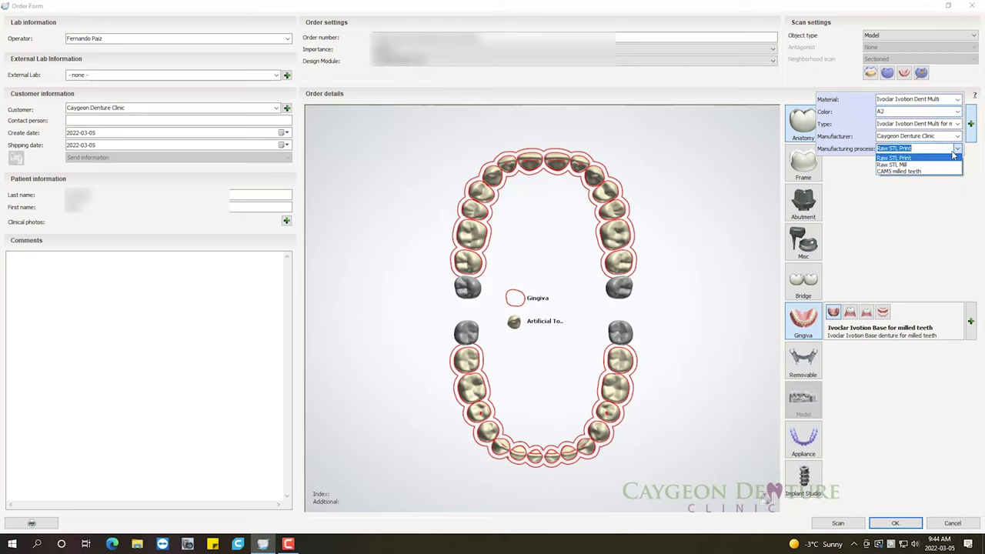
pyautogui.click(920, 174)
# - Add connector bridges between the teeth and set the object type to Impression
pyautogui.click(804, 286)
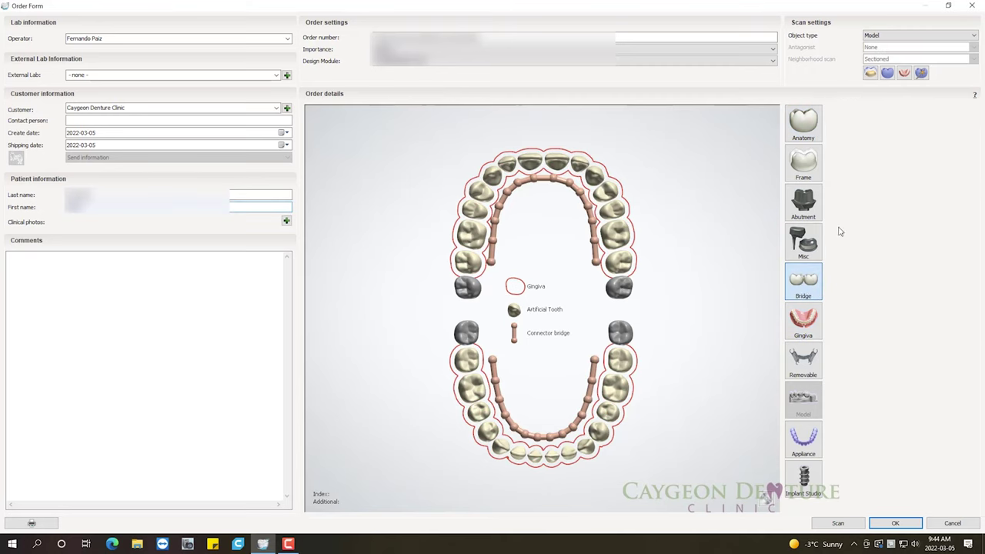
pyautogui.click(962, 36)
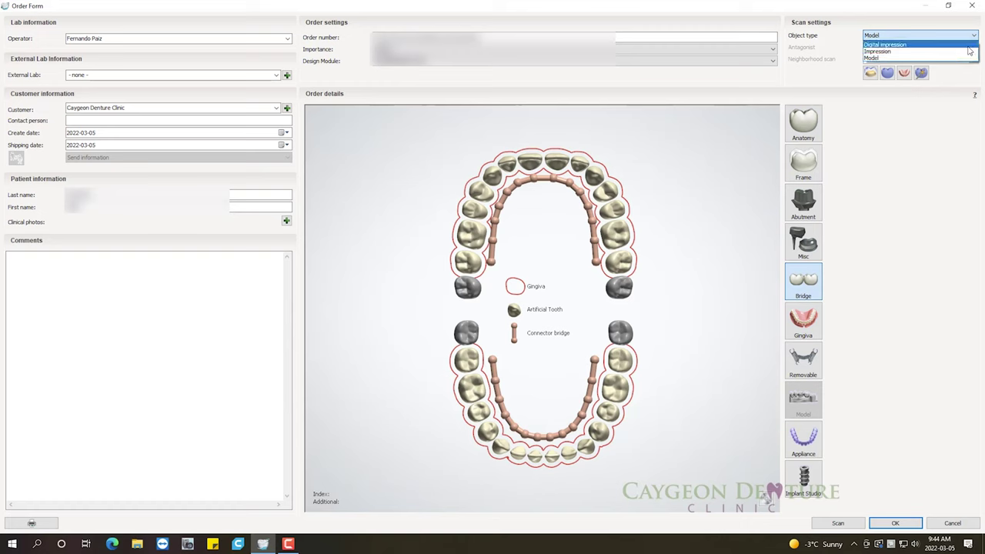
pyautogui.click(968, 51)
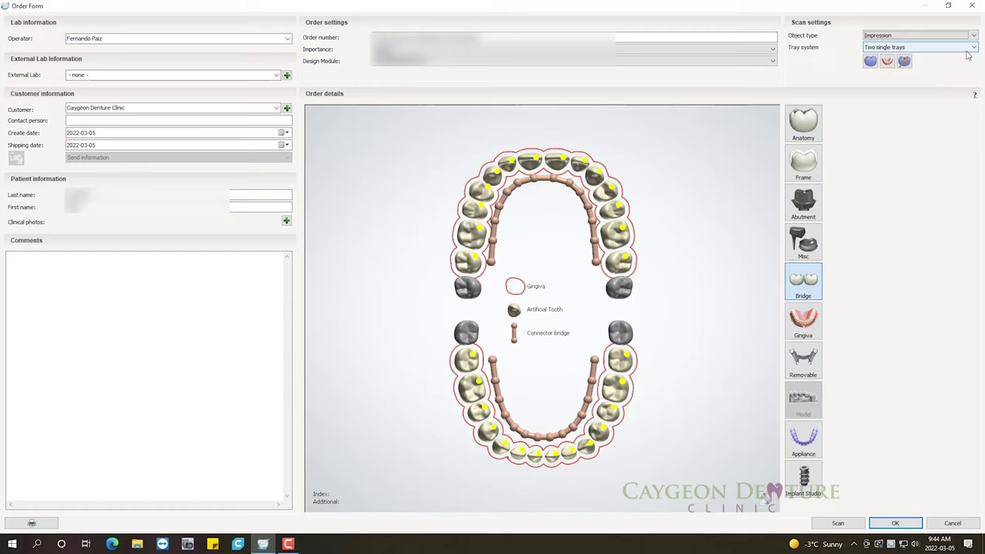
# - Launch ScanIt and scan the maxillary side of the triple tray, then continue to the mandibular side
pyautogui.click(838, 523)
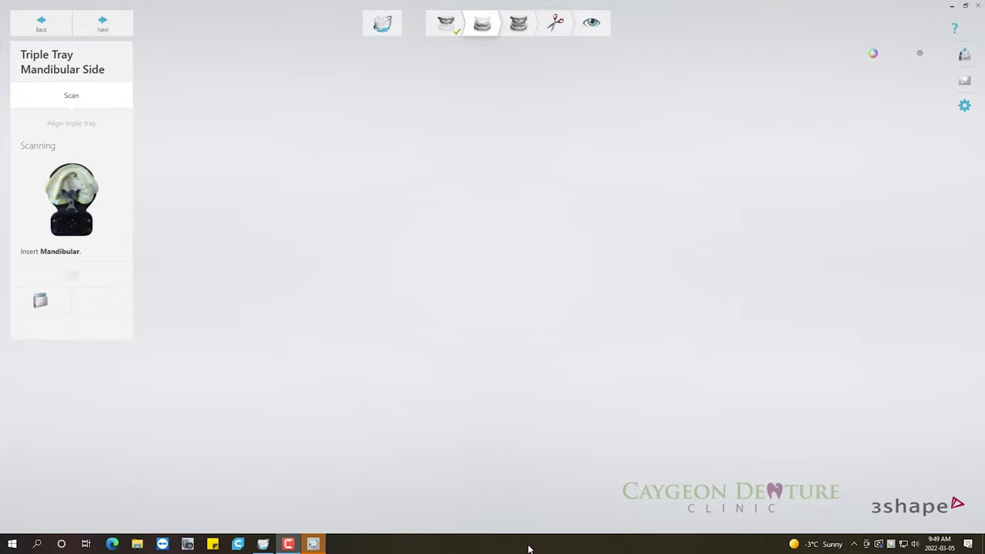
# - On the maxillary scan, mark the red low-quality spots at the front, right molar and upper-left ridge for rescanning
pyautogui.click(42, 23)
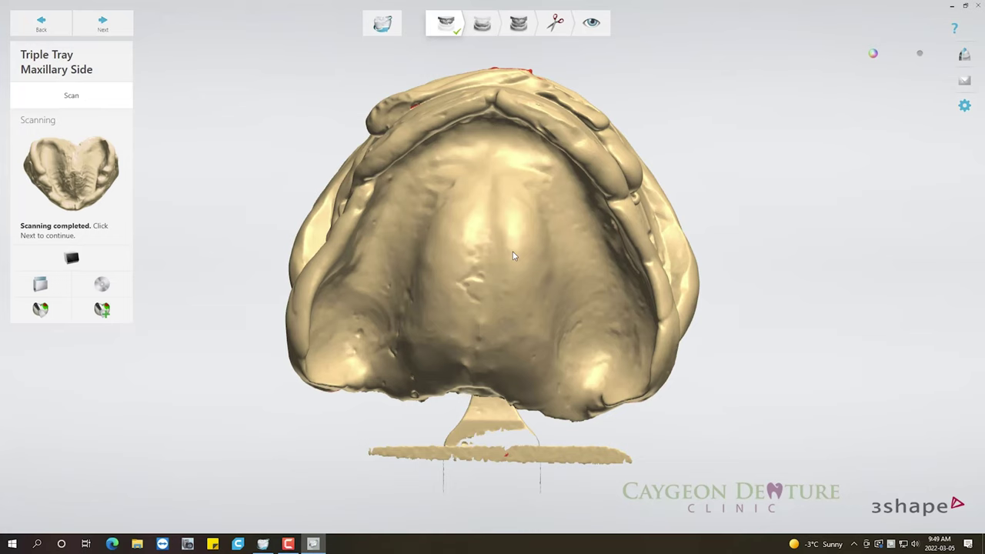
pyautogui.moveTo(514, 256); pyautogui.dragTo(520, 152, button='right')
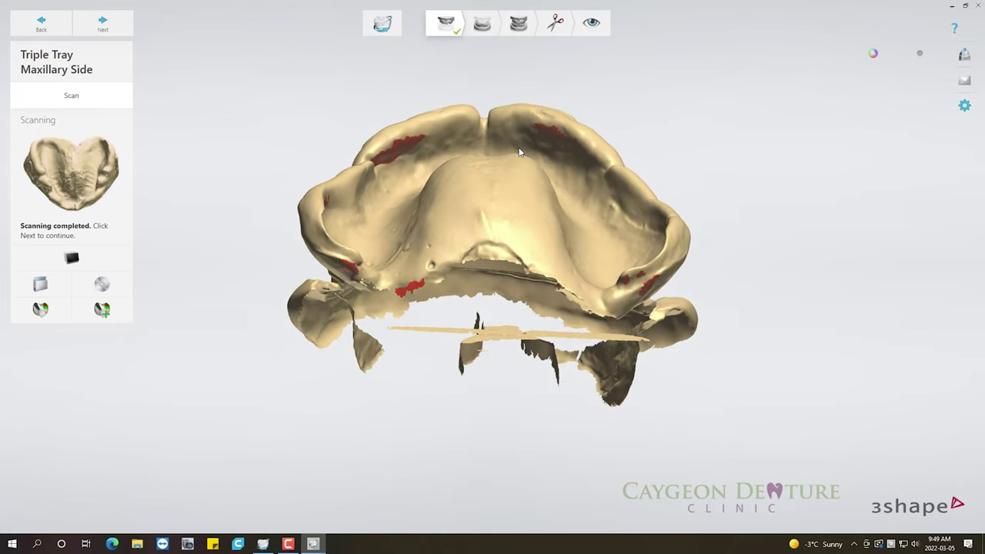
pyautogui.click(102, 309)
pyautogui.click(347, 270)
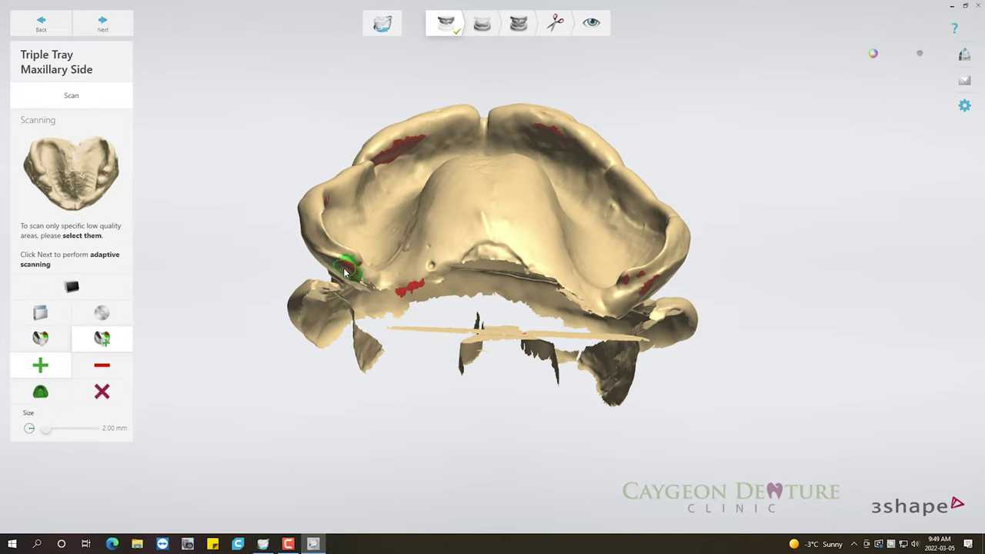
pyautogui.moveTo(401, 291); pyautogui.dragTo(420, 279)
pyautogui.moveTo(427, 275)
pyautogui.mouseDown(button='right')
pyautogui.moveTo(474, 254)
pyautogui.moveTo(475, 242)
pyautogui.mouseUp(button='right')
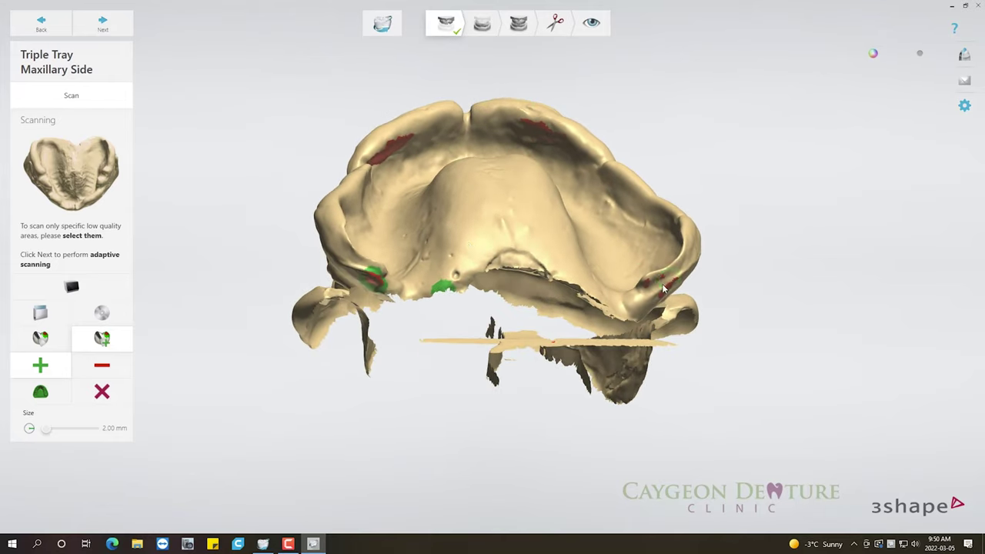
pyautogui.moveTo(645, 289); pyautogui.dragTo(673, 273)
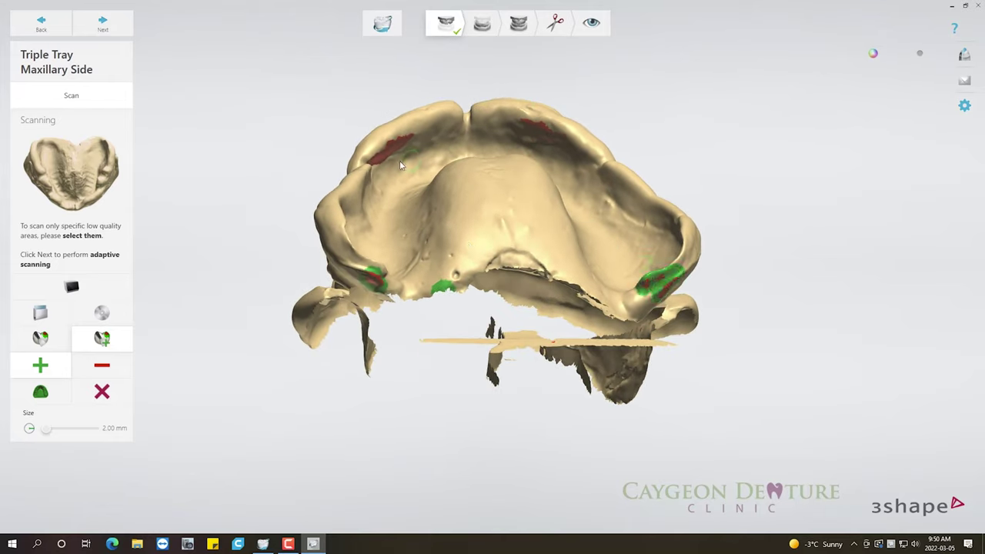
pyautogui.moveTo(407, 143); pyautogui.dragTo(397, 156)
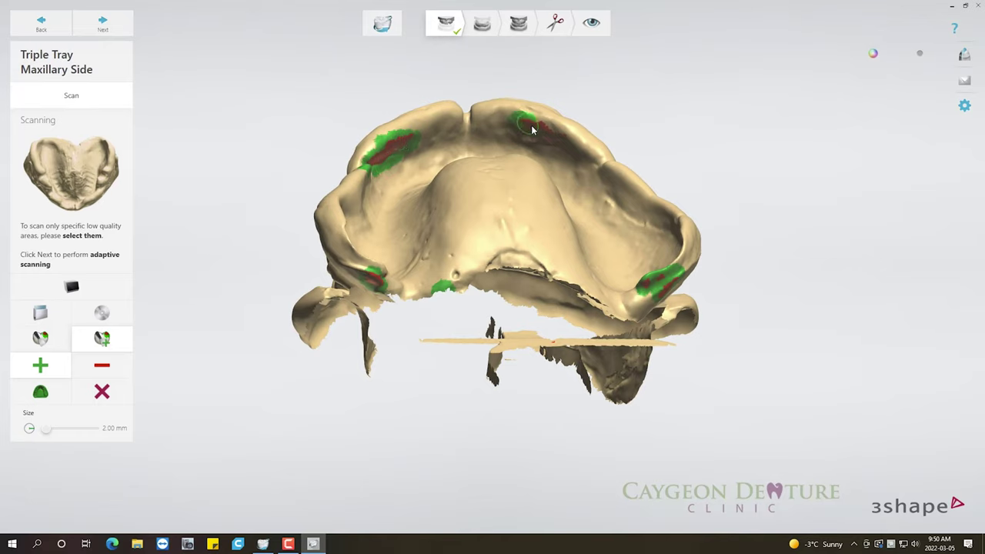
pyautogui.moveTo(551, 139); pyautogui.dragTo(269, 247, button='right')
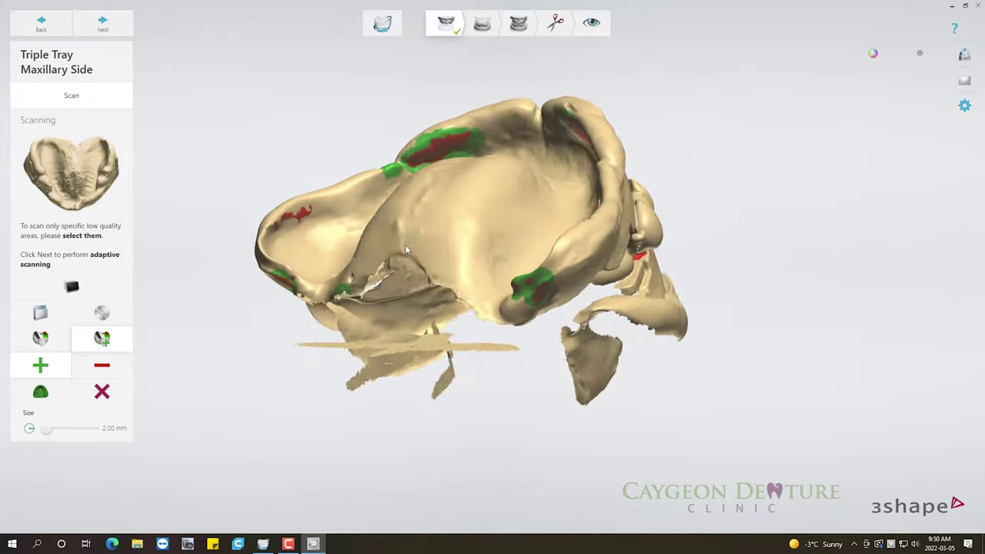
pyautogui.click(275, 234)
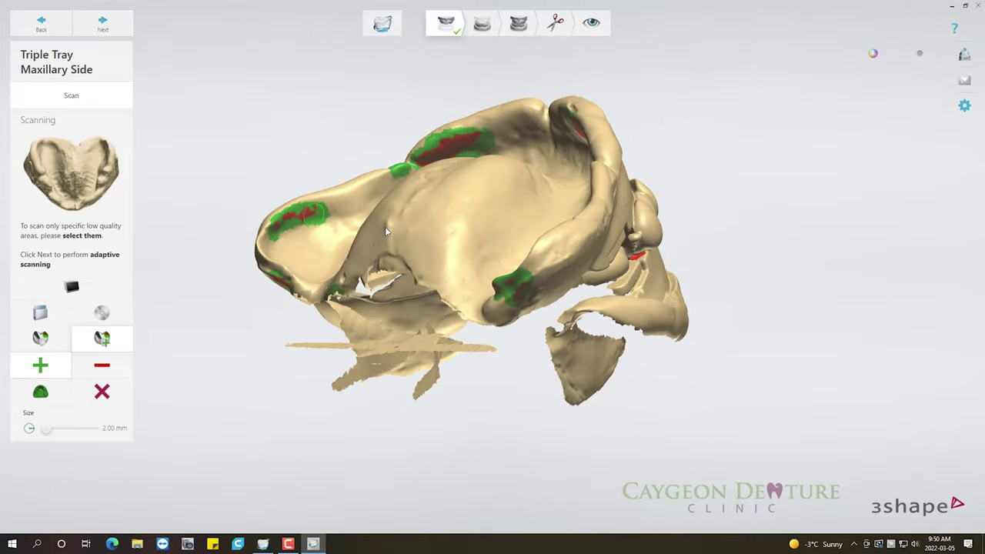
pyautogui.moveTo(385, 227)
pyautogui.mouseDown(button='right')
pyautogui.moveTo(511, 237)
pyautogui.moveTo(540, 253)
pyautogui.moveTo(497, 393)
pyautogui.mouseUp(button='right')
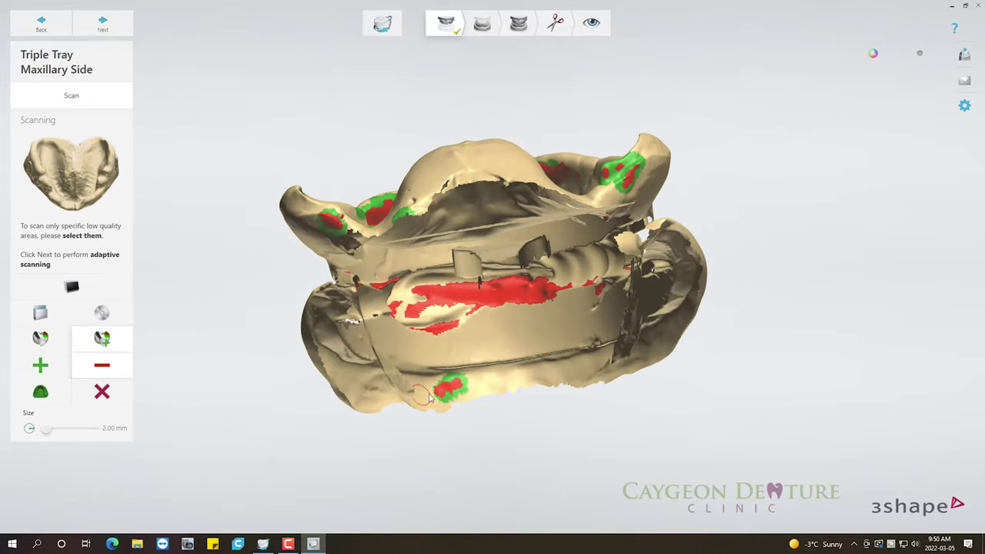
pyautogui.moveTo(439, 388); pyautogui.dragTo(458, 387)
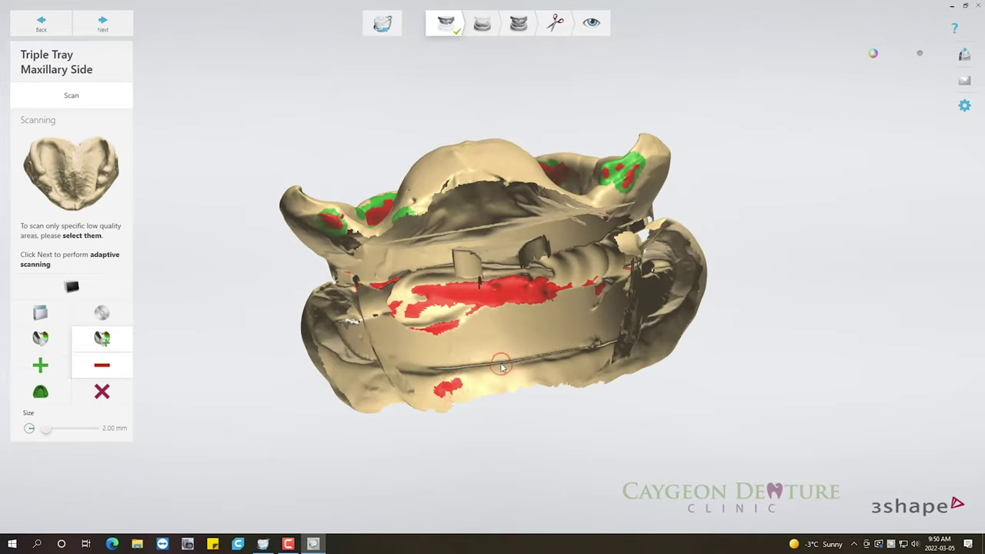
# - Add the remaining rim and posterior rim areas to the rescan selection, checking coverage from several angles
pyautogui.click(55, 374)
pyautogui.moveTo(431, 268)
pyautogui.mouseDown(button='right')
pyautogui.moveTo(510, 234)
pyautogui.moveTo(579, 290)
pyautogui.mouseUp(button='right')
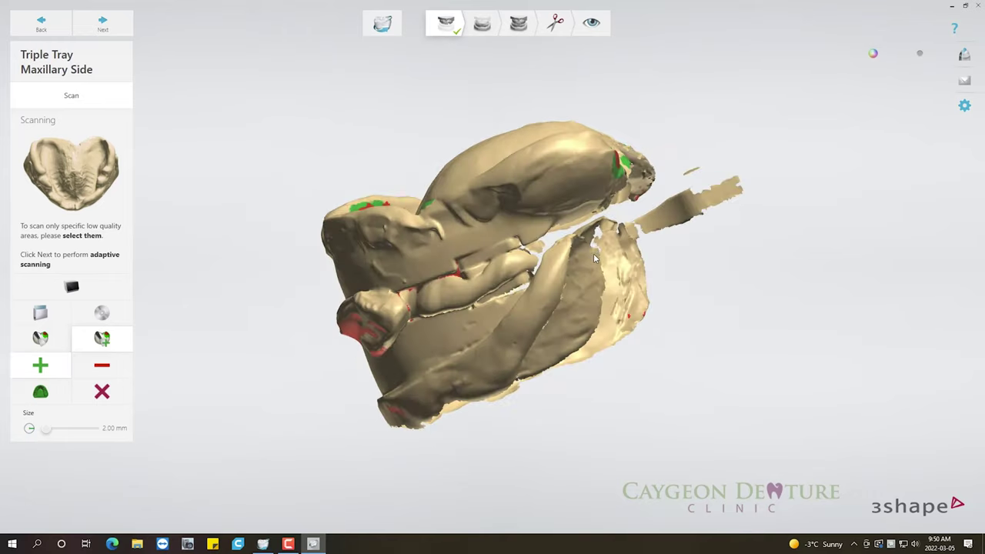
pyautogui.moveTo(578, 291)
pyautogui.mouseDown()
pyautogui.moveTo(570, 306)
pyautogui.moveTo(577, 221)
pyautogui.moveTo(660, 199)
pyautogui.mouseUp()
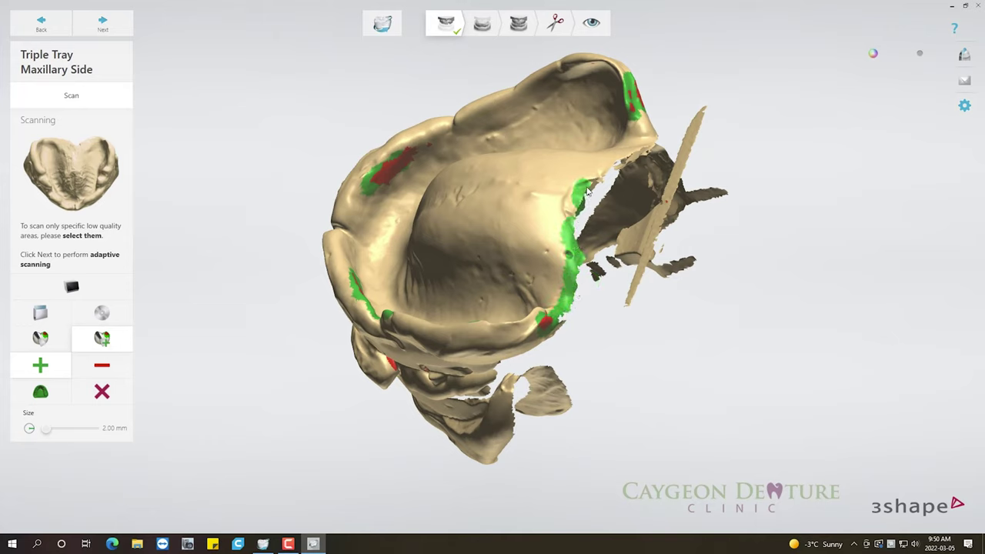
pyautogui.moveTo(661, 199); pyautogui.dragTo(302, 282, button='right')
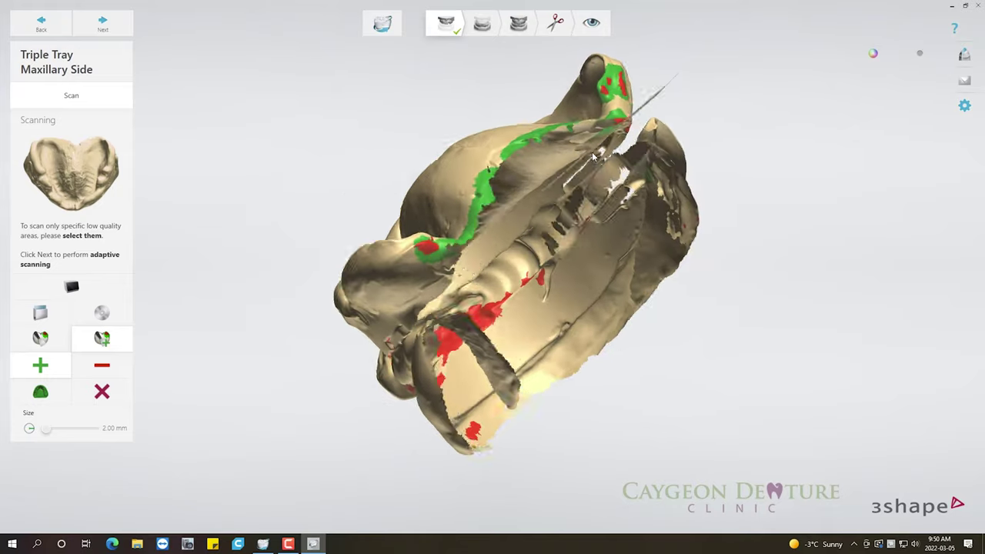
pyautogui.click(119, 373)
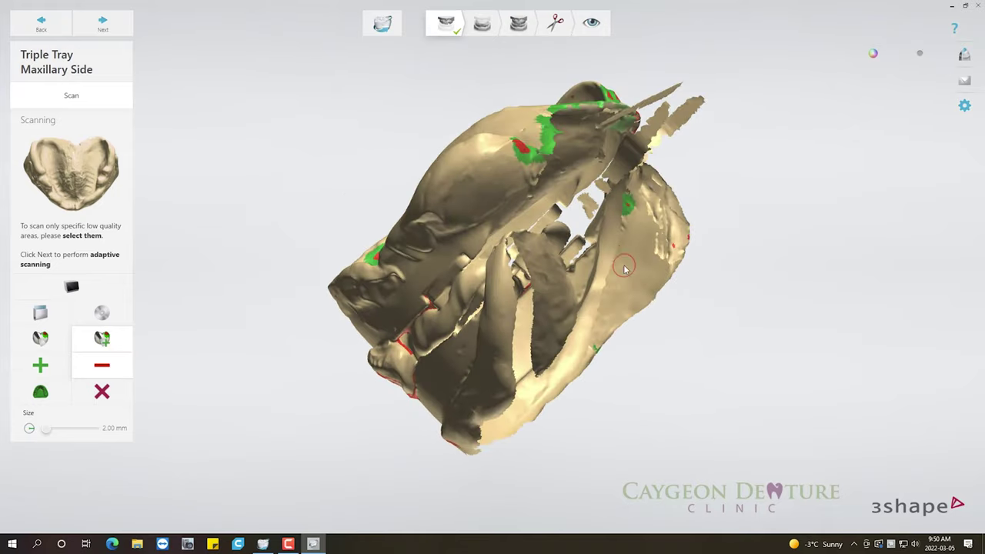
pyautogui.moveTo(629, 211)
pyautogui.mouseDown(button='right')
pyautogui.moveTo(554, 286)
pyautogui.moveTo(456, 353)
pyautogui.mouseUp(button='right')
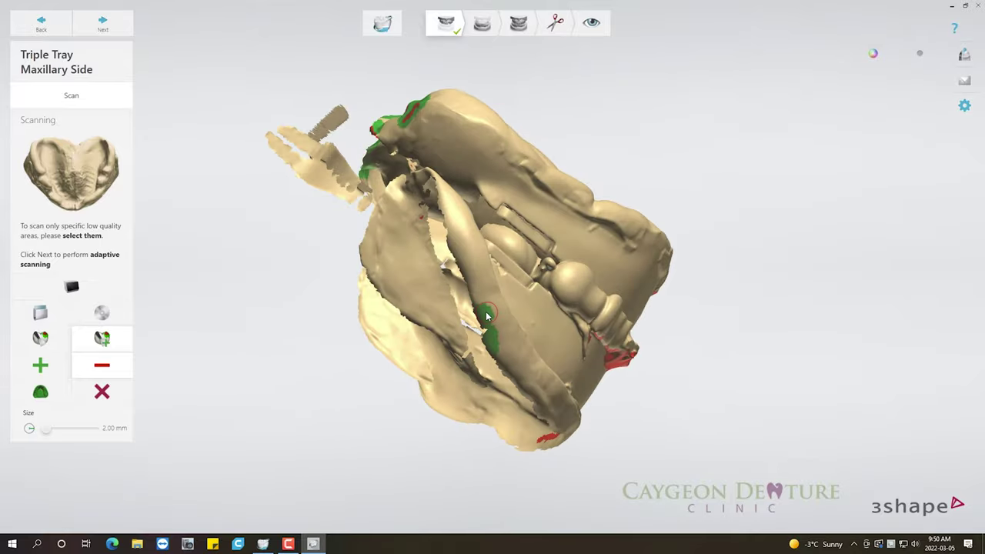
pyautogui.moveTo(505, 360)
pyautogui.mouseDown(button='right')
pyautogui.moveTo(553, 341)
pyautogui.moveTo(628, 374)
pyautogui.moveTo(605, 371)
pyautogui.moveTo(616, 343)
pyautogui.moveTo(638, 336)
pyautogui.moveTo(679, 406)
pyautogui.mouseUp(button='right')
pyautogui.click(64, 368)
pyautogui.moveTo(656, 301); pyautogui.dragTo(666, 373, button='right')
pyautogui.moveTo(598, 374)
pyautogui.mouseDown(button='right')
pyautogui.moveTo(568, 353)
pyautogui.moveTo(545, 300)
pyautogui.moveTo(537, 321)
pyautogui.mouseUp(button='right')
pyautogui.moveTo(536, 322); pyautogui.dragTo(551, 311)
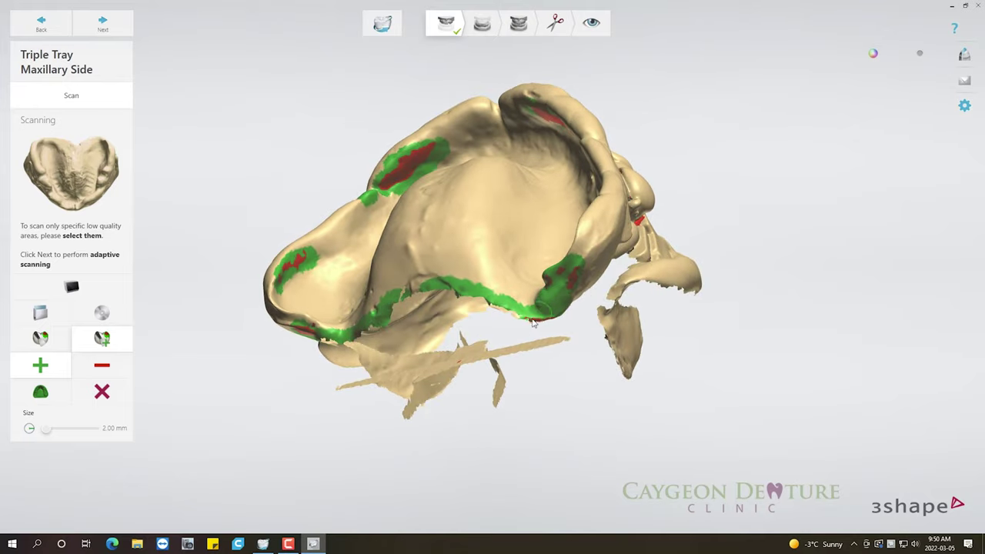
pyautogui.moveTo(534, 324)
pyautogui.mouseDown(button='right')
pyautogui.moveTo(539, 281)
pyautogui.moveTo(611, 364)
pyautogui.moveTo(504, 342)
pyautogui.moveTo(573, 281)
pyautogui.moveTo(563, 195)
pyautogui.moveTo(501, 241)
pyautogui.moveTo(531, 239)
pyautogui.moveTo(454, 321)
pyautogui.moveTo(516, 394)
pyautogui.moveTo(501, 312)
pyautogui.moveTo(416, 324)
pyautogui.moveTo(652, 275)
pyautogui.moveTo(607, 264)
pyautogui.moveTo(616, 274)
pyautogui.mouseUp(button='right')
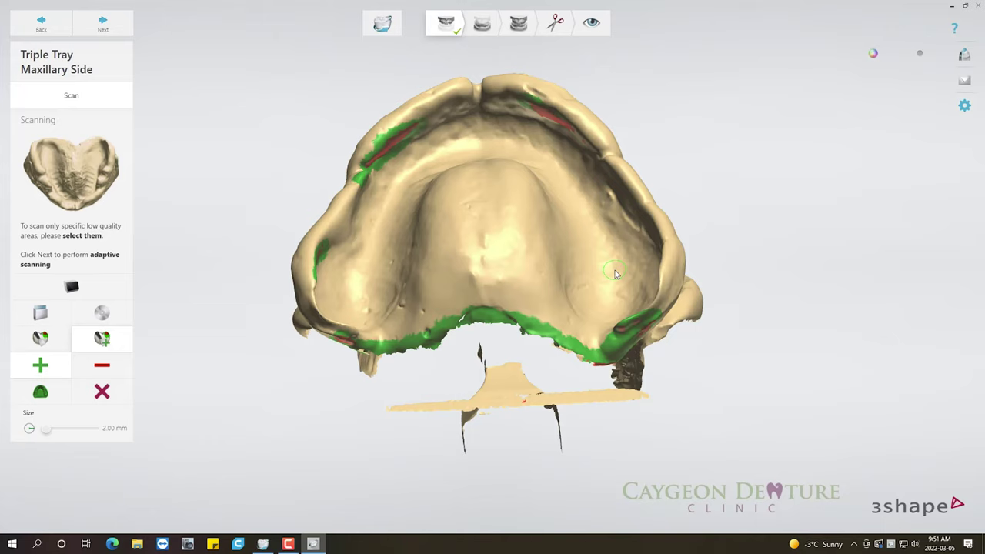
# - Run adaptive rescanning of the marked maxillary areas and proceed to the mandibular side step
pyautogui.click(114, 31)
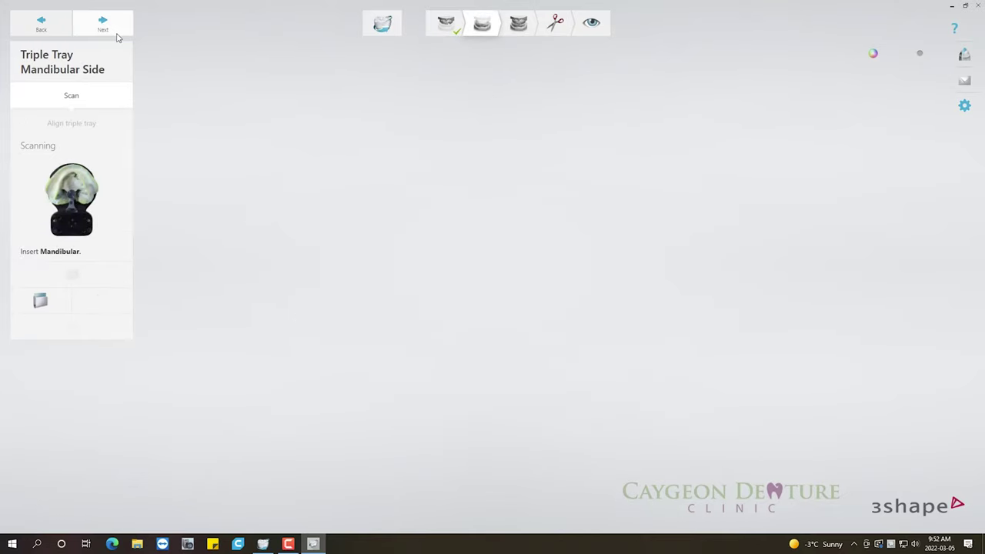
# - Go back to the Maxillary Side step and rotate the rescanned model to inspect it
pyautogui.click(41, 25)
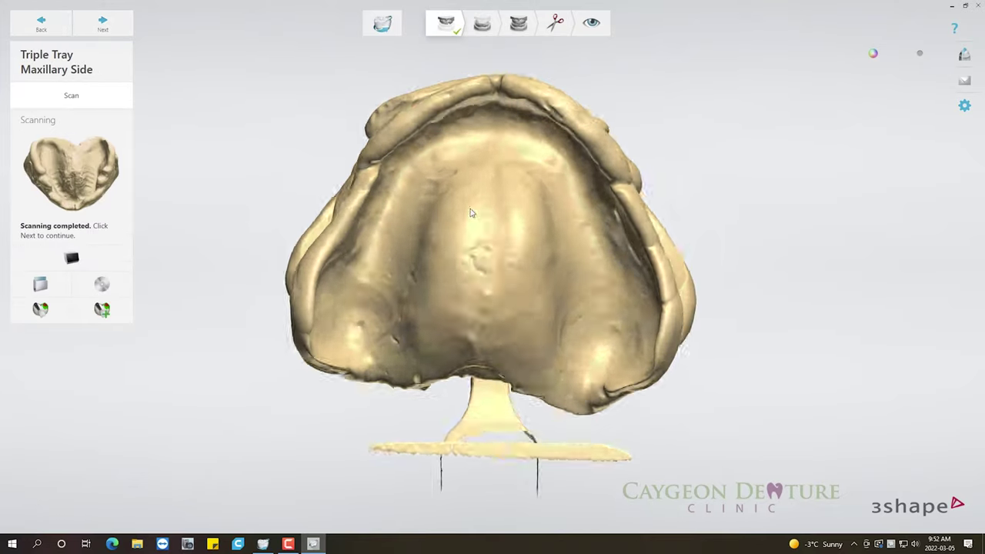
pyautogui.moveTo(472, 214)
pyautogui.mouseDown(button='right')
pyautogui.moveTo(586, 126)
pyautogui.moveTo(563, 209)
pyautogui.moveTo(674, 346)
pyautogui.moveTo(626, 341)
pyautogui.mouseUp(button='right')
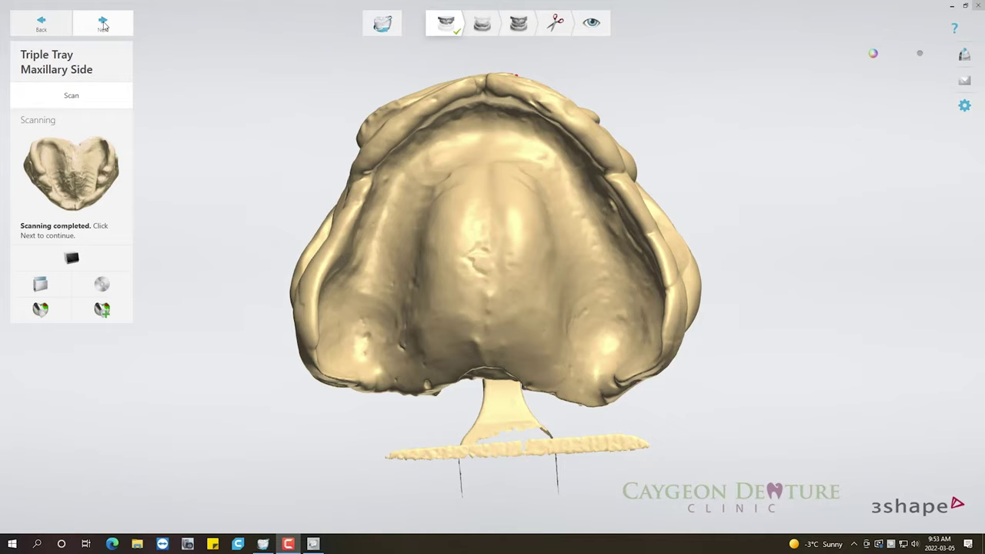
# - Scan the mandibular side of the triple tray, then return to its results and rotate the model
pyautogui.click(103, 23)
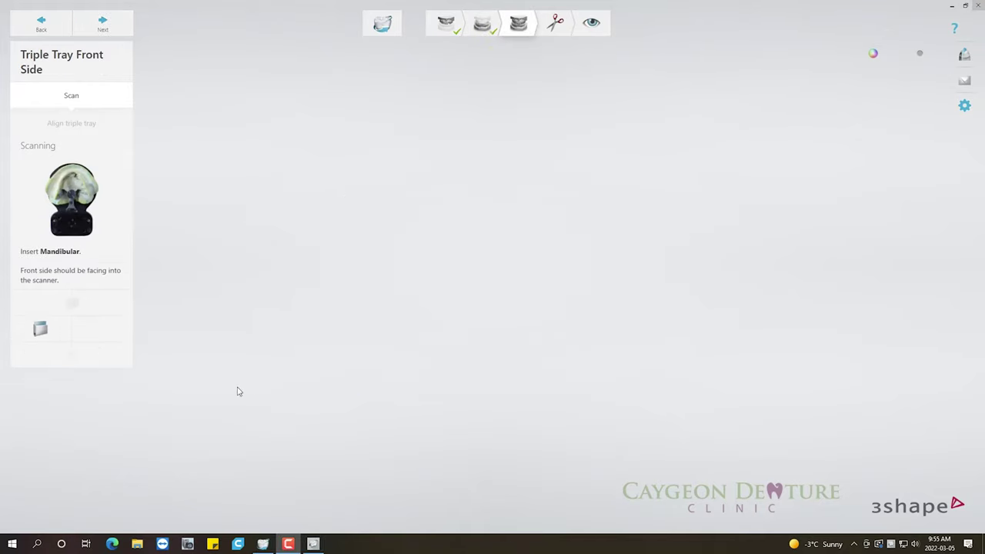
pyautogui.click(103, 23)
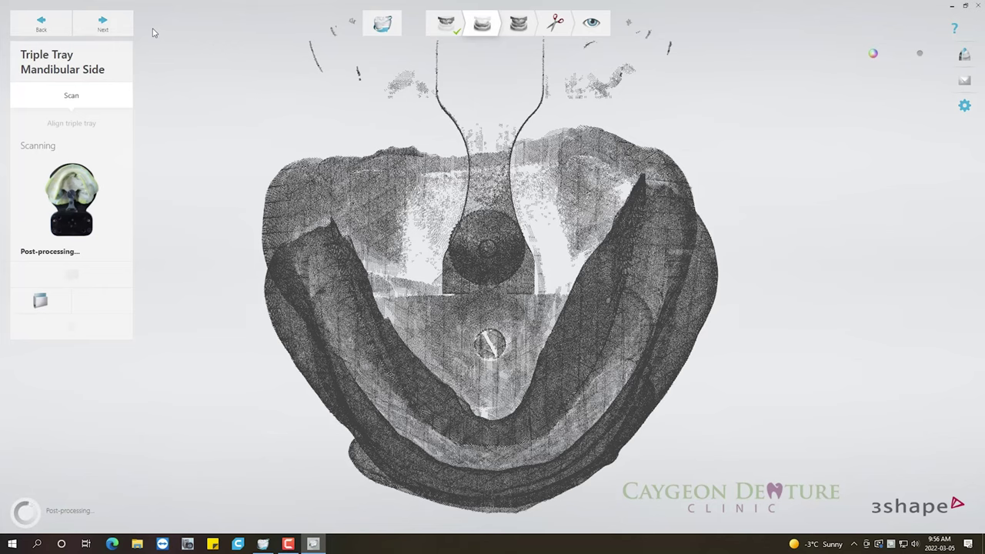
pyautogui.click(41, 26)
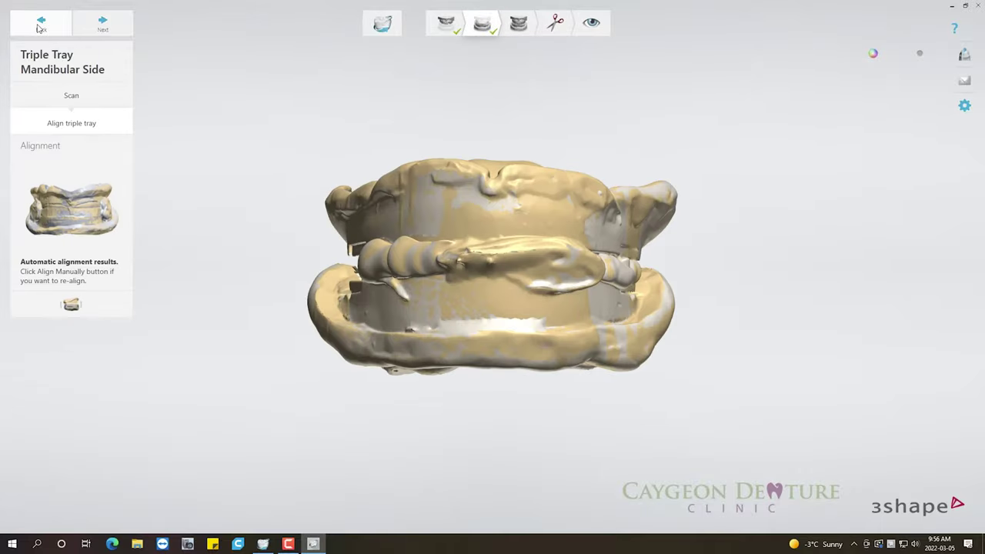
pyautogui.moveTo(364, 213)
pyautogui.mouseDown(button='right')
pyautogui.moveTo(283, 271)
pyautogui.moveTo(260, 273)
pyautogui.mouseUp(button='right')
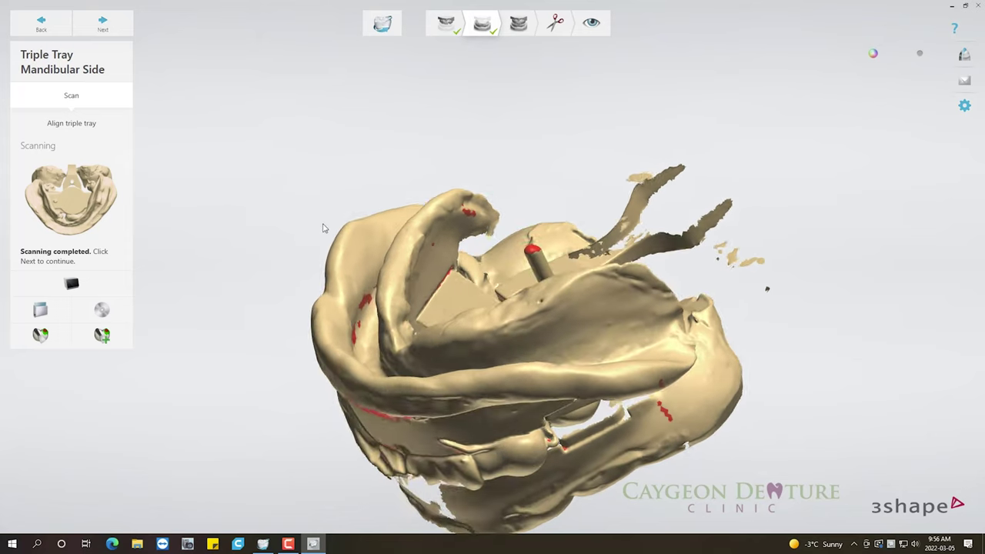
# - Mark the low-quality patches along the left flank of the mandibular scan in green
pyautogui.click(104, 337)
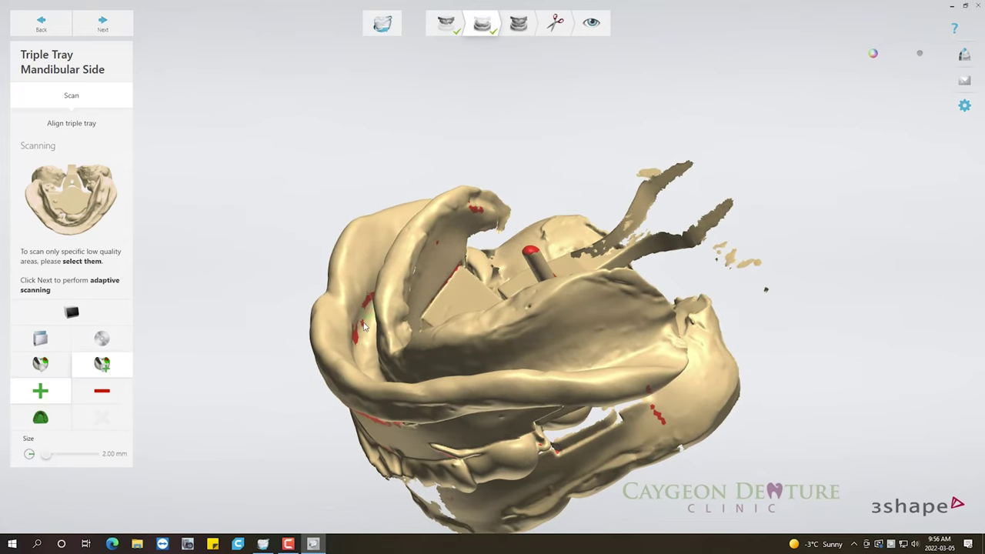
pyautogui.scroll(2, 359, 342)
pyautogui.scroll(1, 359, 342)
pyautogui.moveTo(354, 349); pyautogui.dragTo(359, 327)
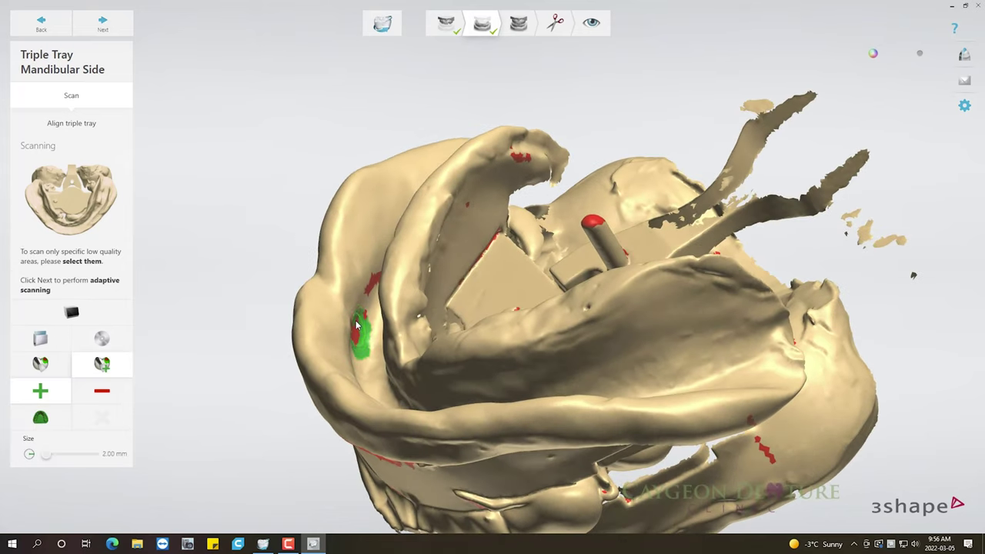
pyautogui.moveTo(358, 327); pyautogui.dragTo(354, 330, button='right')
pyautogui.moveTo(354, 330); pyautogui.dragTo(373, 275)
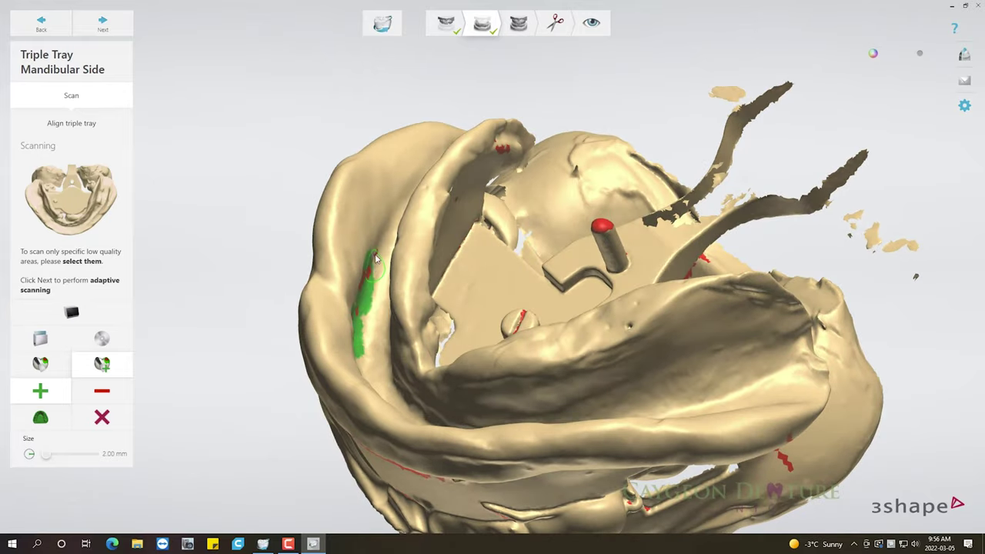
pyautogui.moveTo(373, 276)
pyautogui.mouseDown(button='right')
pyautogui.moveTo(489, 336)
pyautogui.moveTo(377, 327)
pyautogui.mouseUp(button='right')
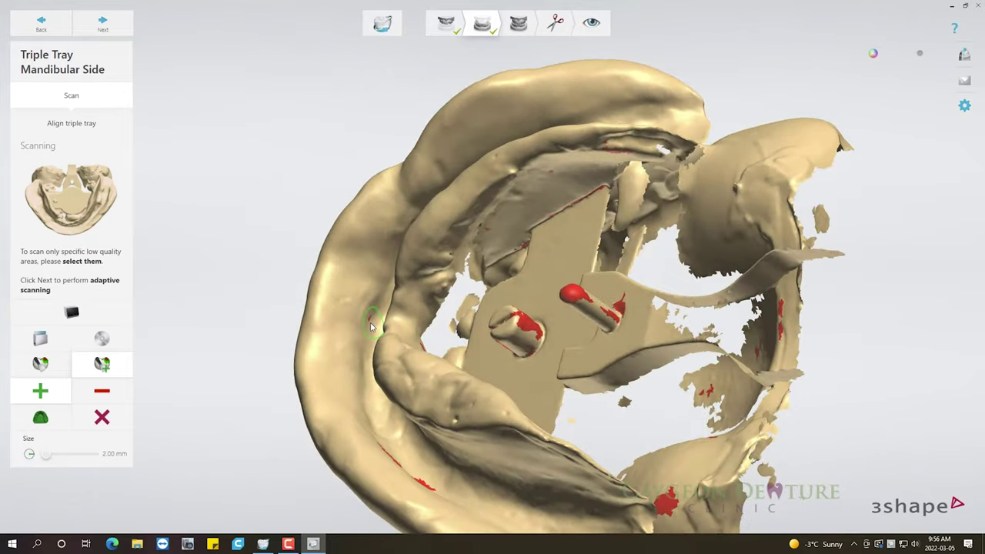
pyautogui.moveTo(377, 327); pyautogui.dragTo(371, 312)
pyautogui.moveTo(381, 447); pyautogui.dragTo(390, 494, button='right')
pyautogui.moveTo(390, 494)
pyautogui.mouseDown()
pyautogui.moveTo(395, 460)
pyautogui.moveTo(443, 508)
pyautogui.mouseUp()
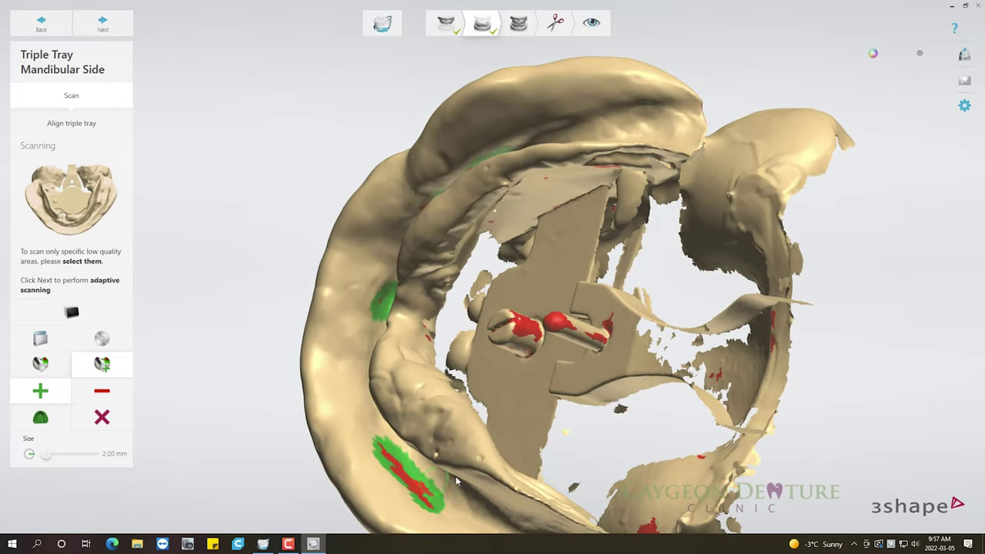
pyautogui.moveTo(443, 508)
pyautogui.mouseDown(button='right')
pyautogui.moveTo(458, 414)
pyautogui.moveTo(442, 381)
pyautogui.moveTo(616, 197)
pyautogui.mouseUp(button='right')
# - Mark the low-quality areas along the upper, right, left and lower rims in green
pyautogui.moveTo(662, 171); pyautogui.dragTo(692, 181)
pyautogui.moveTo(693, 181)
pyautogui.mouseDown(button='right')
pyautogui.moveTo(699, 165)
pyautogui.moveTo(712, 184)
pyautogui.mouseUp(button='right')
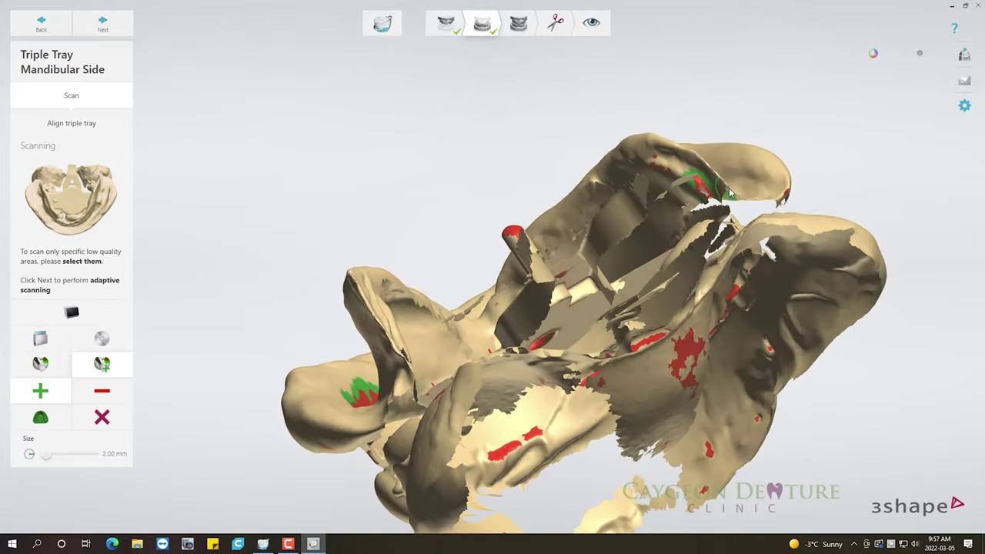
pyautogui.moveTo(723, 191)
pyautogui.mouseDown()
pyautogui.moveTo(751, 201)
pyautogui.moveTo(781, 196)
pyautogui.mouseUp()
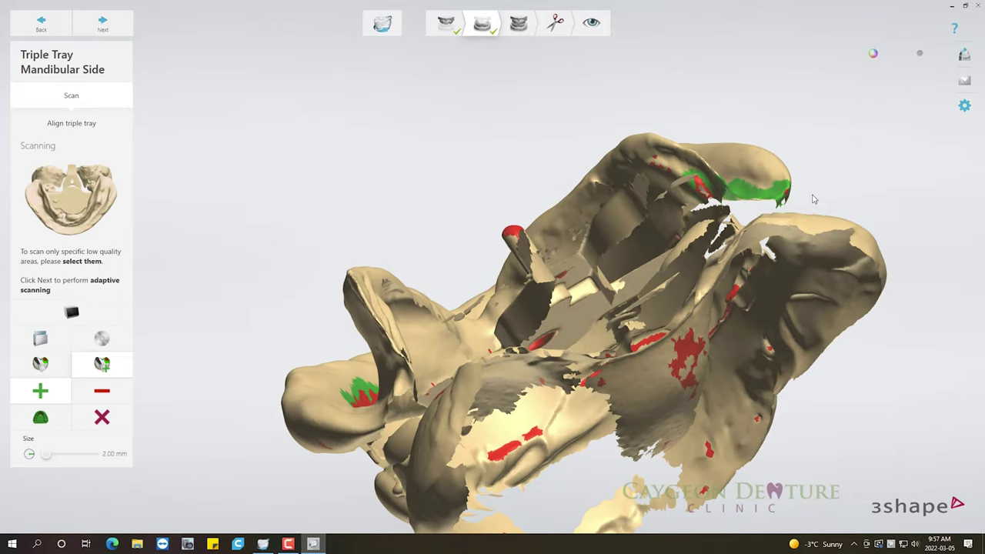
pyautogui.moveTo(811, 197)
pyautogui.mouseDown(button='right')
pyautogui.moveTo(886, 167)
pyautogui.moveTo(825, 152)
pyautogui.moveTo(515, 198)
pyautogui.mouseUp(button='right')
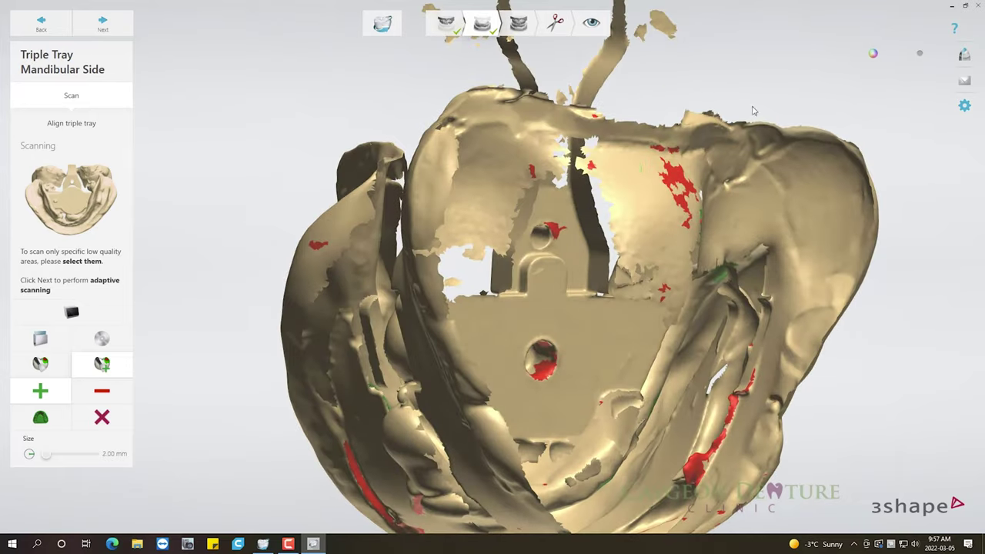
pyautogui.moveTo(365, 187); pyautogui.dragTo(403, 158)
pyautogui.moveTo(403, 159)
pyautogui.mouseDown(button='right')
pyautogui.moveTo(510, 265)
pyautogui.moveTo(675, 248)
pyautogui.moveTo(657, 229)
pyautogui.moveTo(897, 347)
pyautogui.moveTo(954, 313)
pyautogui.mouseUp(button='right')
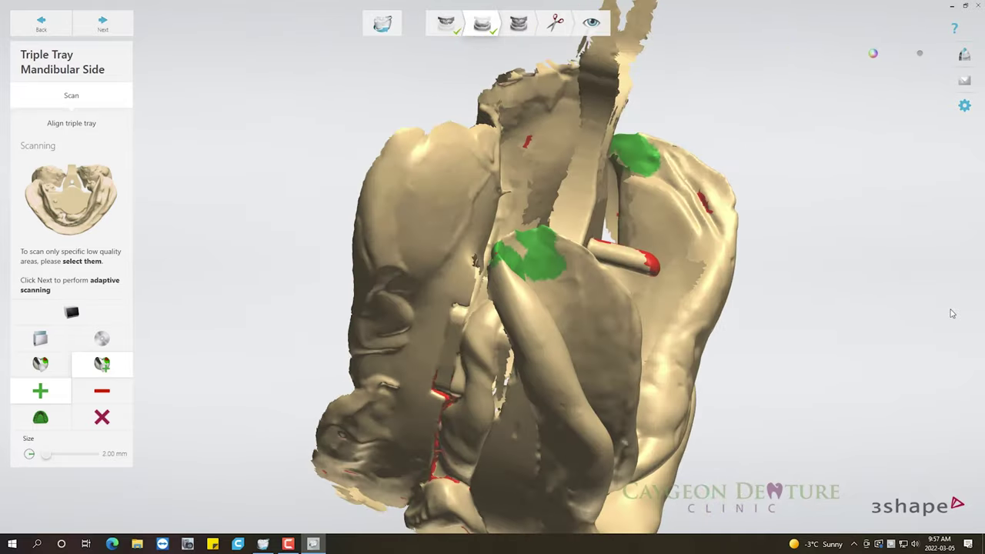
pyautogui.moveTo(709, 287); pyautogui.dragTo(706, 263)
pyautogui.moveTo(706, 263); pyautogui.dragTo(760, 278, button='right')
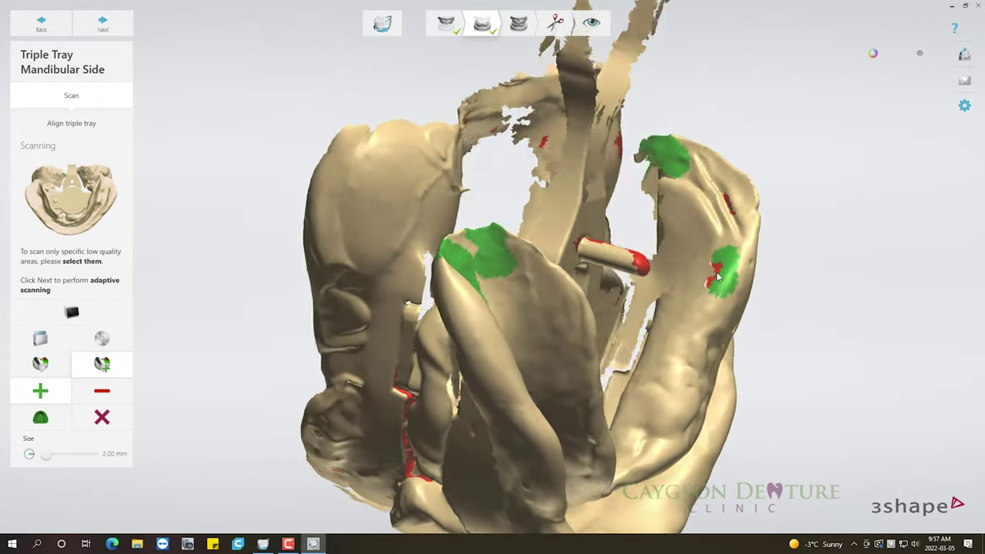
pyautogui.moveTo(731, 216); pyautogui.dragTo(724, 193)
pyautogui.moveTo(753, 258); pyautogui.dragTo(342, 304, button='right')
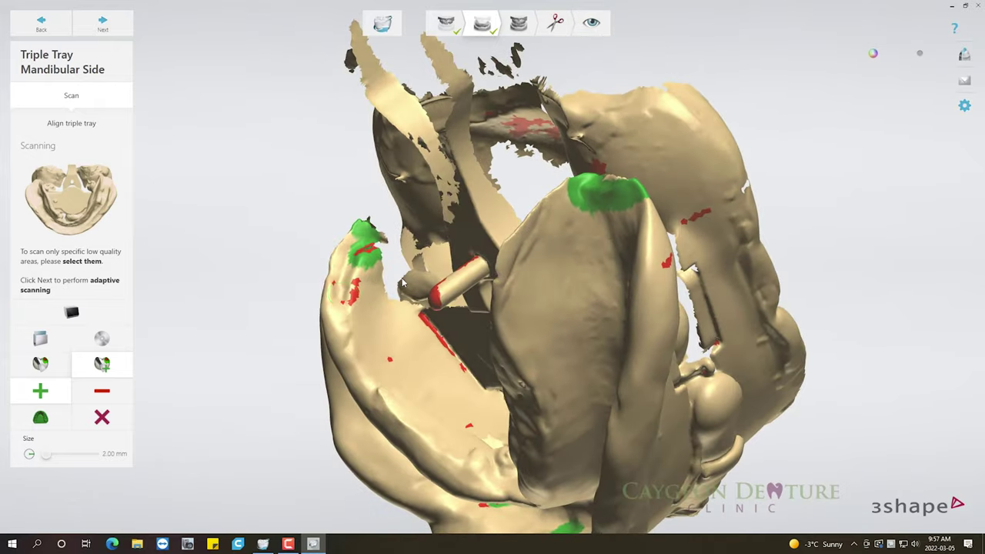
pyautogui.moveTo(346, 304); pyautogui.dragTo(338, 300)
pyautogui.moveTo(338, 299)
pyautogui.mouseDown(button='right')
pyautogui.moveTo(382, 399)
pyautogui.moveTo(538, 476)
pyautogui.moveTo(559, 461)
pyautogui.moveTo(401, 464)
pyautogui.moveTo(408, 443)
pyautogui.mouseUp(button='right')
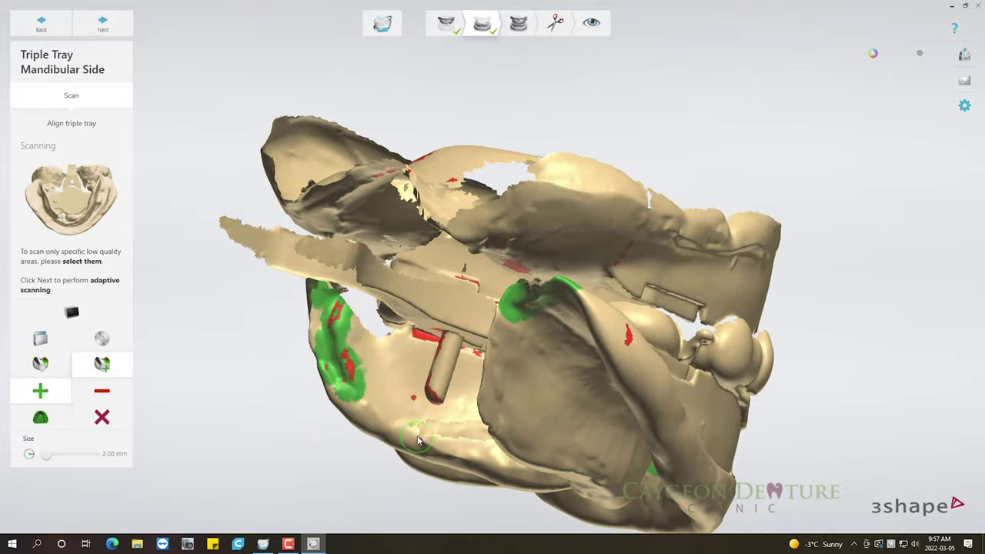
pyautogui.moveTo(408, 443)
pyautogui.mouseDown()
pyautogui.moveTo(438, 436)
pyautogui.moveTo(479, 450)
pyautogui.mouseUp()
pyautogui.moveTo(479, 451)
pyautogui.mouseDown(button='right')
pyautogui.moveTo(687, 327)
pyautogui.moveTo(591, 346)
pyautogui.moveTo(689, 281)
pyautogui.moveTo(643, 296)
pyautogui.moveTo(681, 301)
pyautogui.moveTo(680, 339)
pyautogui.moveTo(685, 316)
pyautogui.moveTo(533, 313)
pyautogui.moveTo(431, 354)
pyautogui.moveTo(352, 319)
pyautogui.moveTo(377, 295)
pyautogui.mouseUp(button='right')
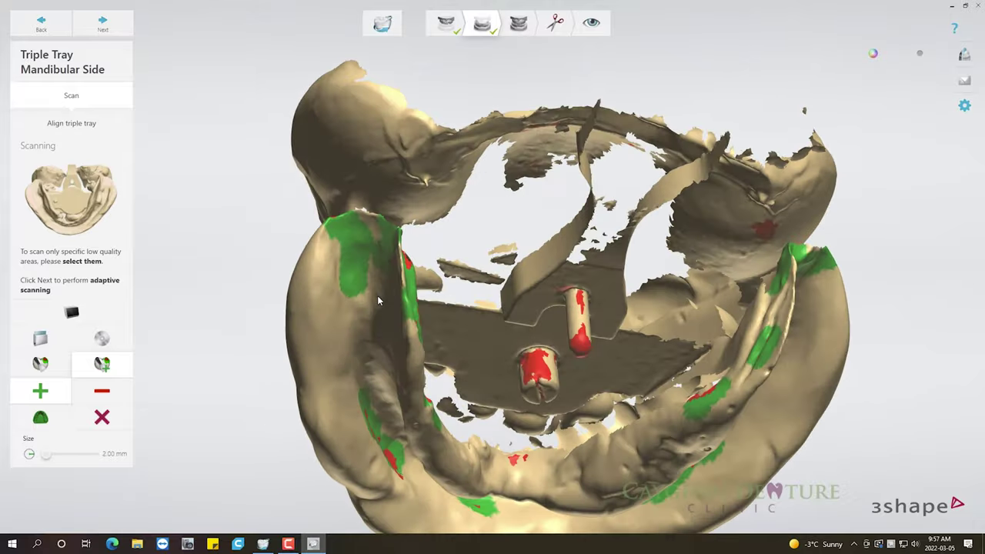
# - Erase excess green marking from the front patch, then return to the add brush
pyautogui.click(96, 398)
pyautogui.moveTo(447, 492)
pyautogui.mouseDown(button='right')
pyautogui.moveTo(506, 444)
pyautogui.moveTo(331, 299)
pyautogui.mouseUp(button='right')
pyautogui.moveTo(331, 299)
pyautogui.mouseDown()
pyautogui.moveTo(340, 278)
pyautogui.moveTo(320, 234)
pyautogui.mouseUp()
pyautogui.moveTo(320, 234)
pyautogui.mouseDown(button='right')
pyautogui.moveTo(428, 272)
pyautogui.moveTo(618, 310)
pyautogui.moveTo(608, 285)
pyautogui.mouseUp(button='right')
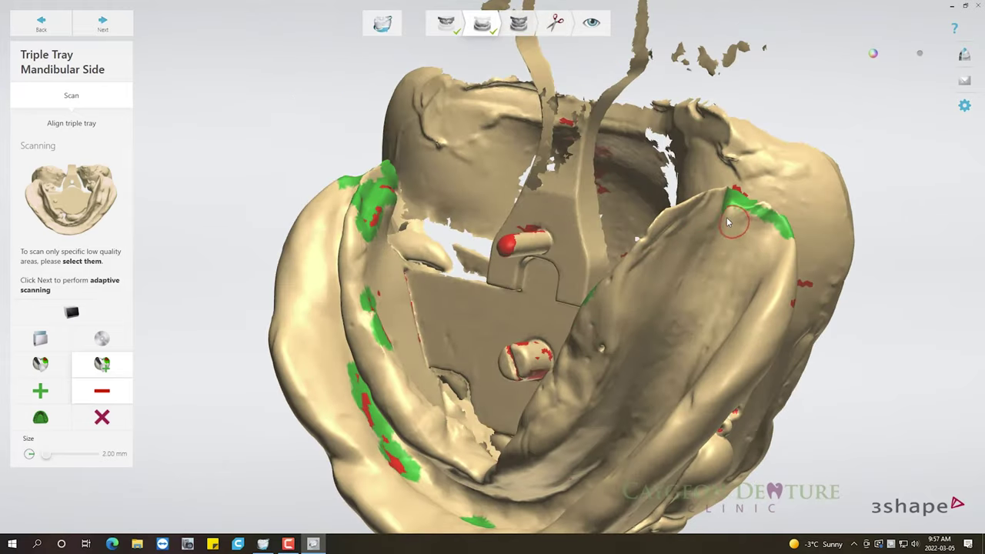
pyautogui.moveTo(731, 220)
pyautogui.mouseDown(button='right')
pyautogui.moveTo(679, 354)
pyautogui.moveTo(593, 374)
pyautogui.moveTo(774, 433)
pyautogui.moveTo(766, 427)
pyautogui.mouseUp(button='right')
pyautogui.click(58, 383)
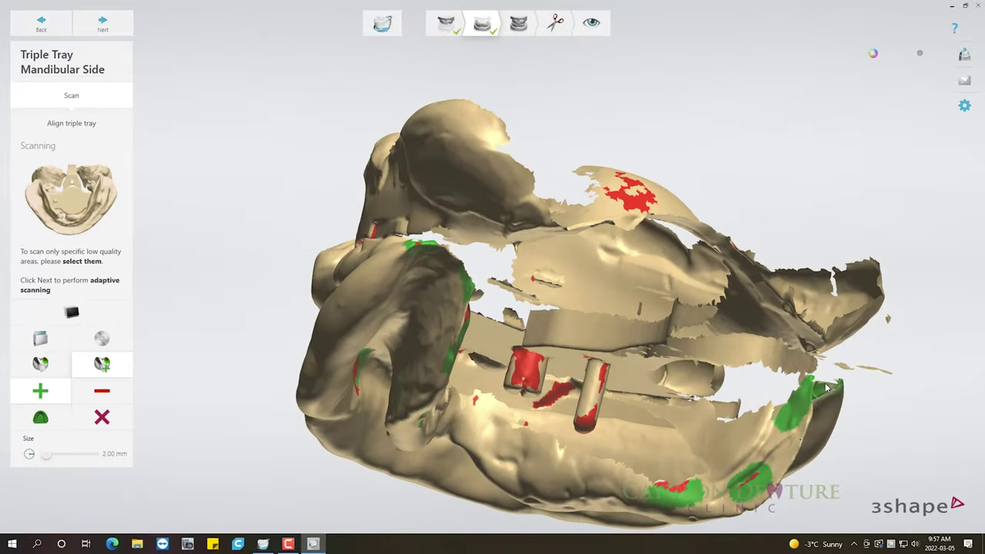
pyautogui.moveTo(913, 389); pyautogui.dragTo(328, 248, button='right')
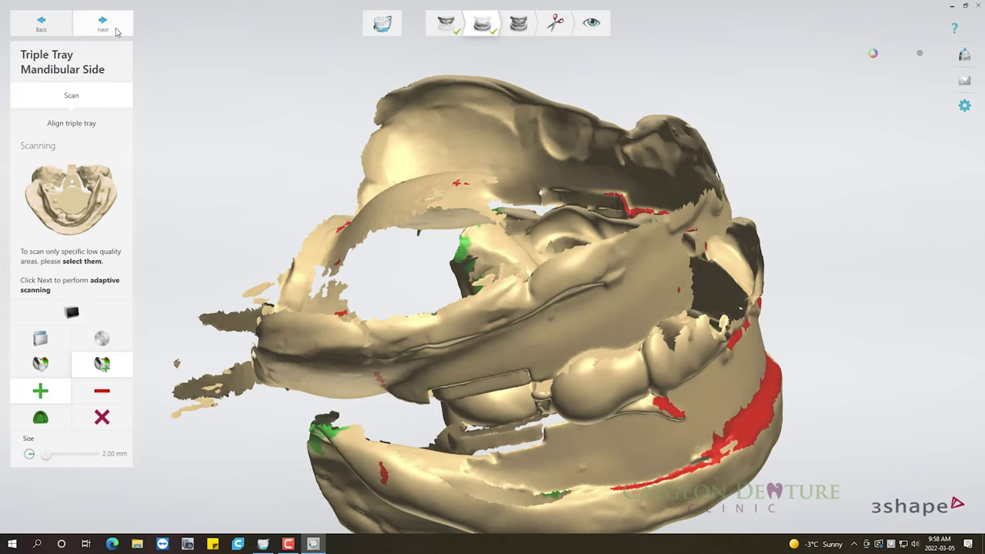
# - Rescan the marked mandibular areas and wait for the Align triple tray step to appear
pyautogui.click(103, 25)
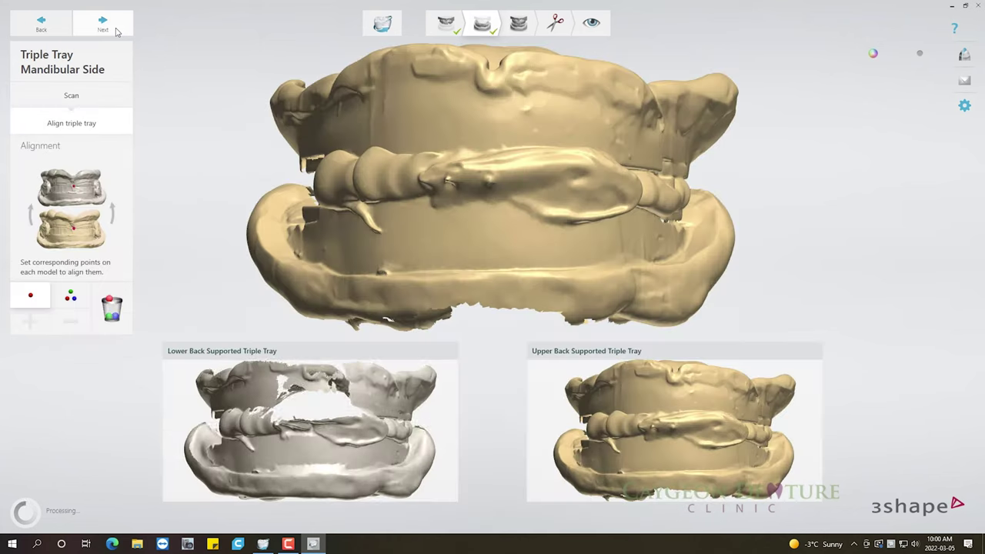
# - Review the completed mandibular scan from several angles, then return to the aligned triple-tray model
pyautogui.click(38, 25)
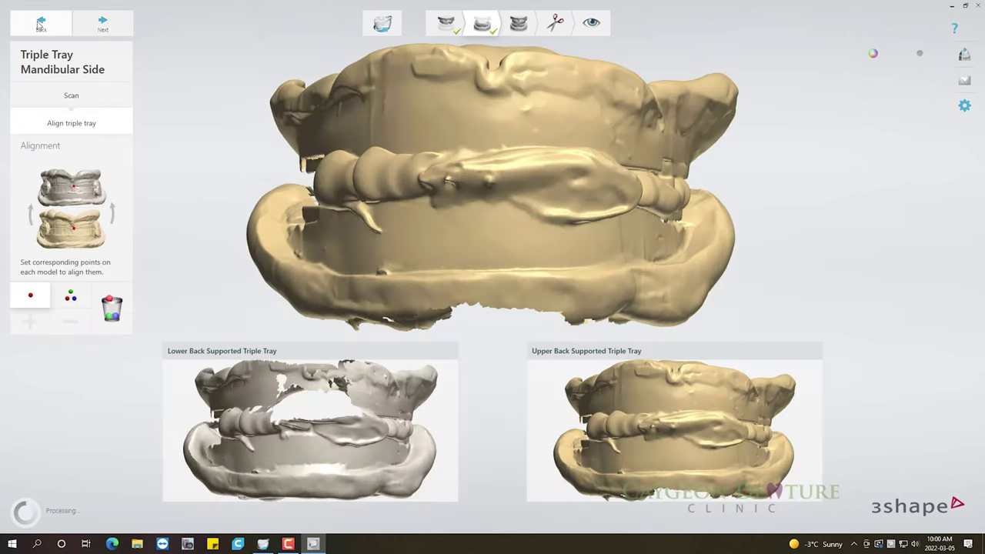
pyautogui.moveTo(522, 387)
pyautogui.mouseDown(button='right')
pyautogui.moveTo(409, 428)
pyautogui.moveTo(273, 402)
pyautogui.moveTo(220, 321)
pyautogui.mouseUp(button='right')
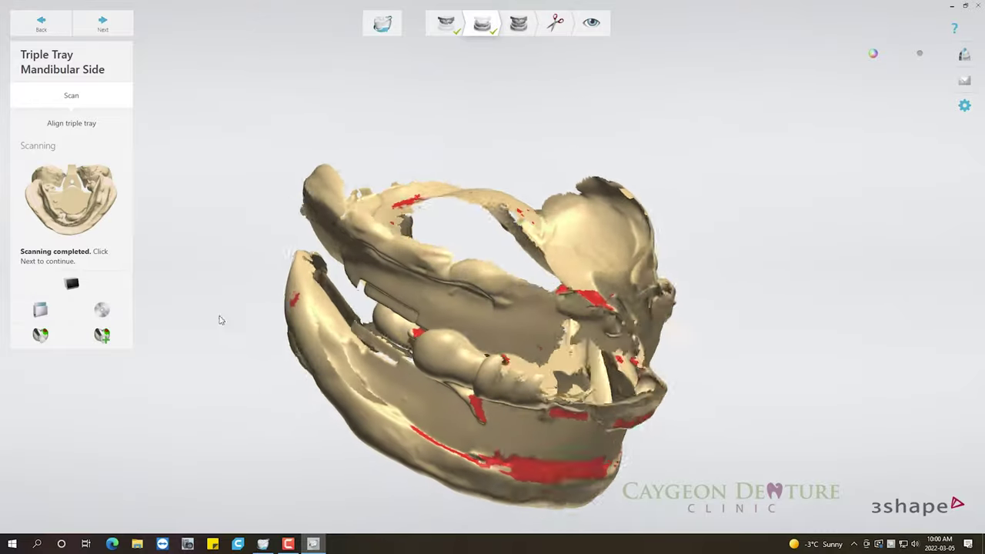
pyautogui.moveTo(435, 401)
pyautogui.mouseDown(button='right')
pyautogui.moveTo(652, 374)
pyautogui.moveTo(572, 423)
pyautogui.moveTo(504, 439)
pyautogui.moveTo(607, 313)
pyautogui.moveTo(768, 242)
pyautogui.mouseUp(button='right')
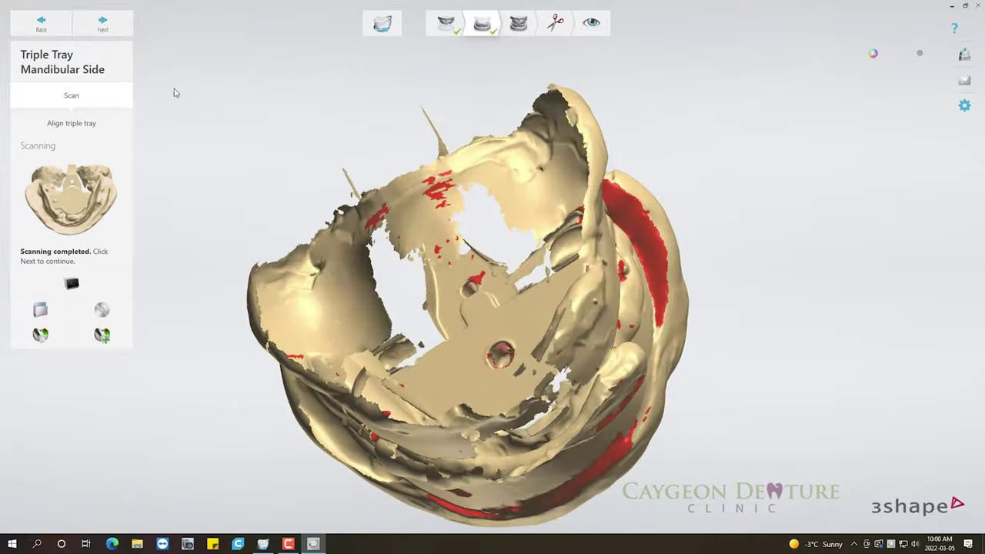
pyautogui.click(70, 123)
pyautogui.moveTo(544, 313)
pyautogui.mouseDown(button='right')
pyautogui.moveTo(484, 281)
pyautogui.moveTo(493, 289)
pyautogui.mouseUp(button='right')
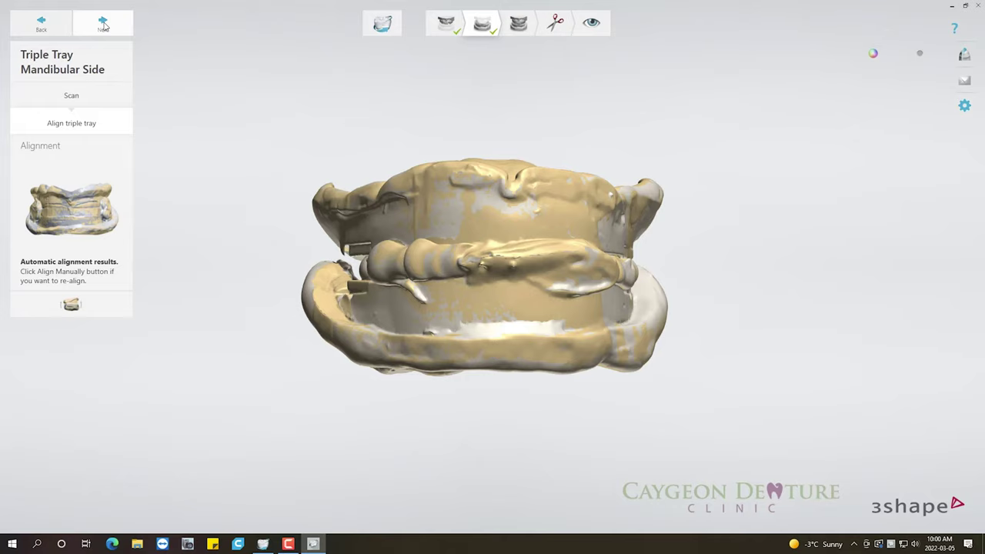
# - Advance to Triple Tray Front Side and scan the tray's front side
pyautogui.click(104, 24)
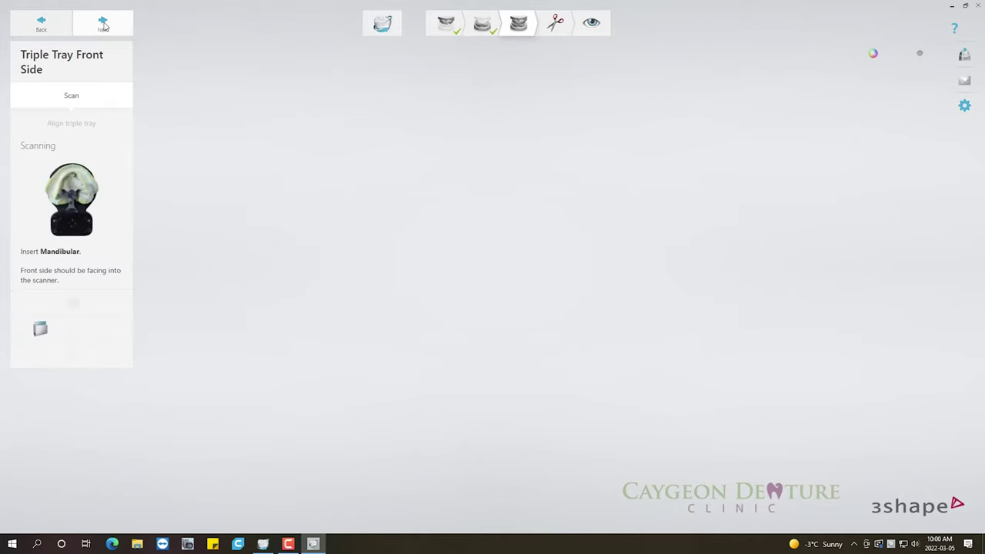
pyautogui.click(103, 25)
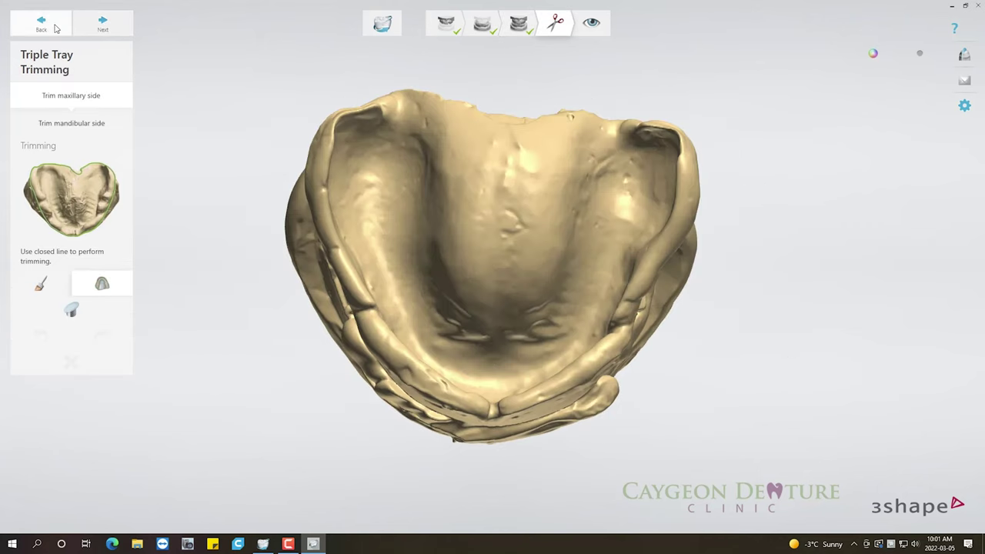
pyautogui.click(56, 28)
pyautogui.moveTo(426, 254)
pyautogui.mouseDown(button='right')
pyautogui.moveTo(533, 271)
pyautogui.moveTo(325, 395)
pyautogui.moveTo(308, 310)
pyautogui.moveTo(389, 265)
pyautogui.mouseUp(button='right')
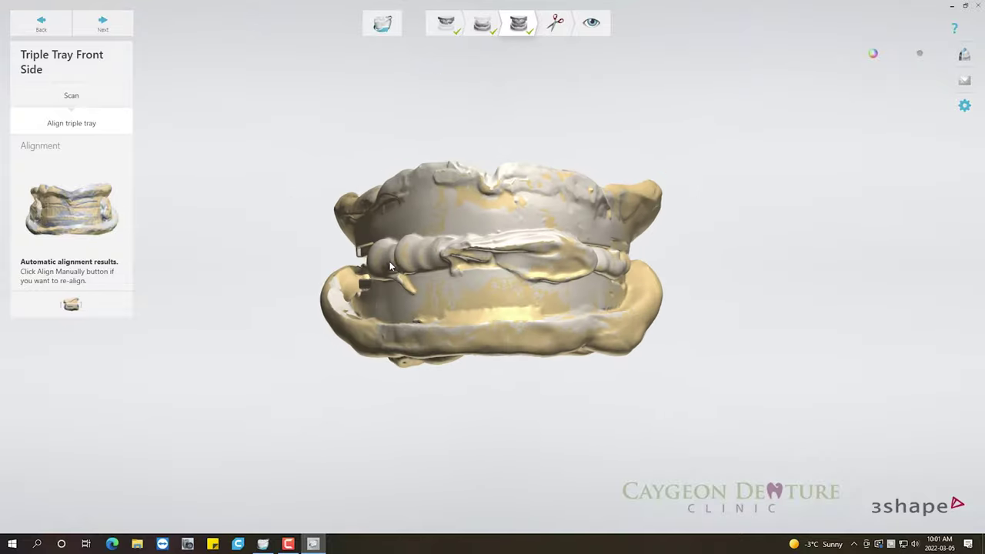
pyautogui.click(71, 95)
pyautogui.moveTo(481, 231)
pyautogui.mouseDown(button='right')
pyautogui.moveTo(541, 239)
pyautogui.moveTo(397, 233)
pyautogui.mouseUp(button='right')
pyautogui.click(106, 27)
pyautogui.click(108, 28)
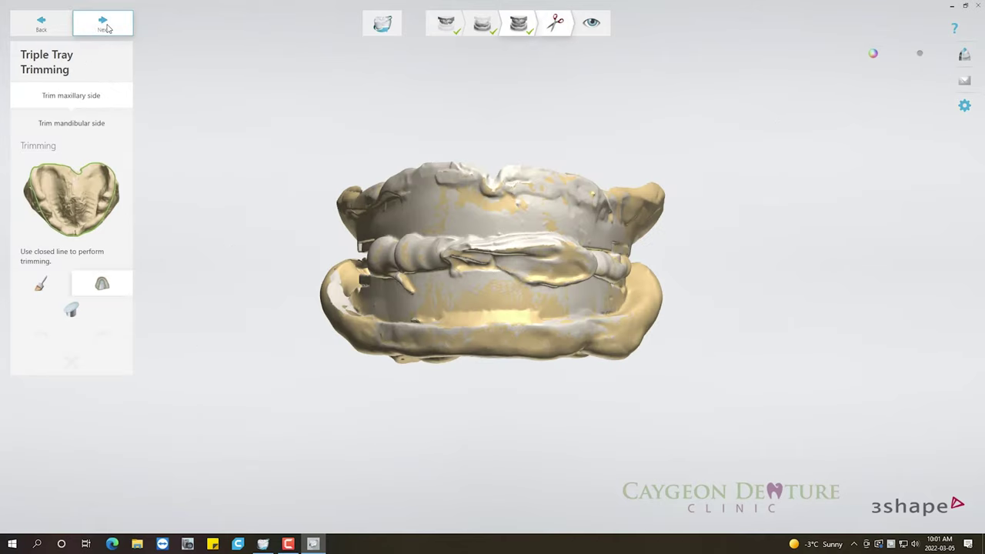
pyautogui.moveTo(412, 303)
pyautogui.mouseDown(button='right')
pyautogui.moveTo(662, 238)
pyautogui.moveTo(713, 280)
pyautogui.moveTo(431, 288)
pyautogui.mouseUp(button='right')
# - Start the maxillary trim line and place points up along the upper tray's ridge
pyautogui.click(431, 280)
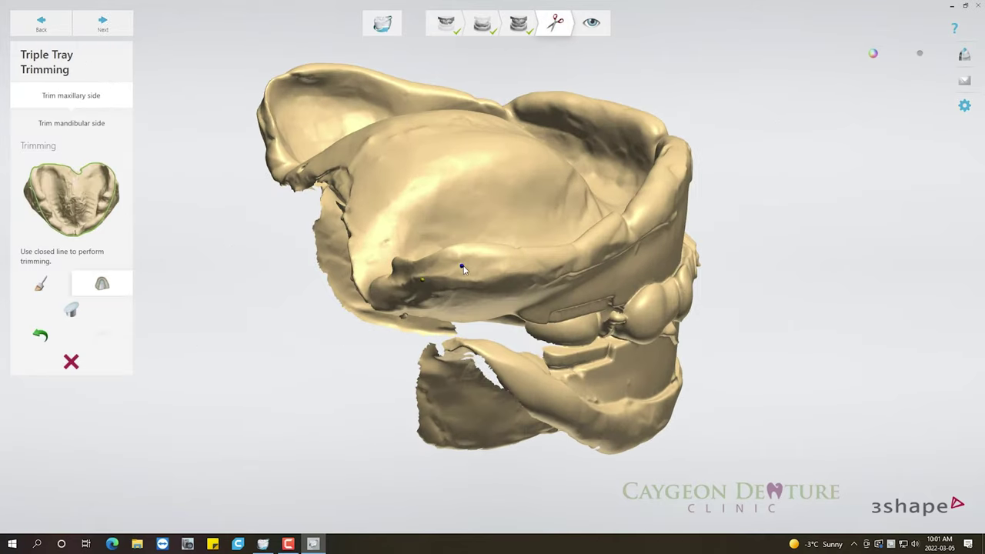
pyautogui.click(521, 266)
pyautogui.moveTo(570, 258)
pyautogui.mouseDown(button='right')
pyautogui.moveTo(534, 253)
pyautogui.moveTo(534, 232)
pyautogui.mouseUp(button='right')
pyautogui.click(541, 232)
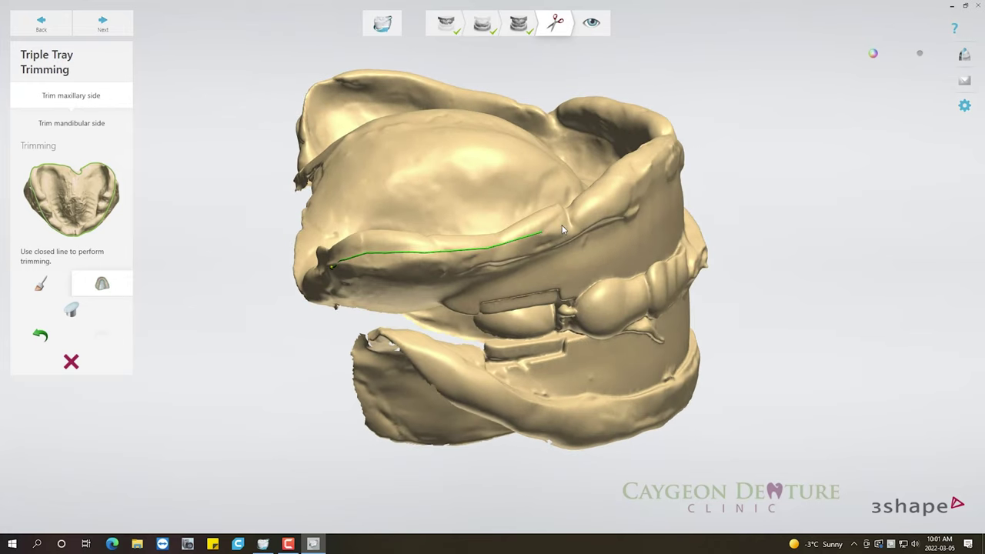
pyautogui.click(593, 206)
pyautogui.moveTo(660, 166)
pyautogui.mouseDown(button='right')
pyautogui.moveTo(531, 180)
pyautogui.moveTo(487, 202)
pyautogui.mouseUp(button='right')
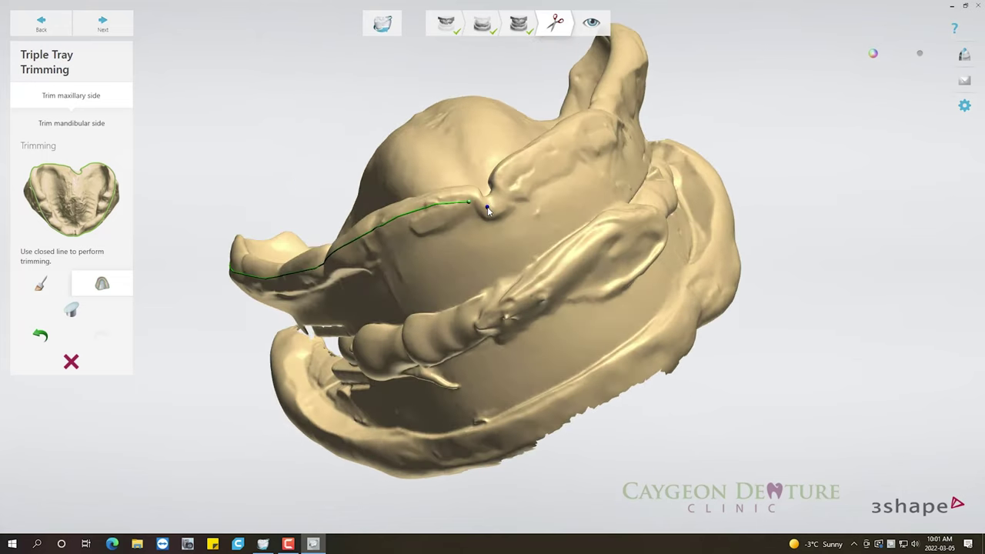
pyautogui.click(501, 204)
pyautogui.click(505, 186)
pyautogui.click(554, 146)
pyautogui.moveTo(583, 132); pyautogui.dragTo(471, 156, button='right')
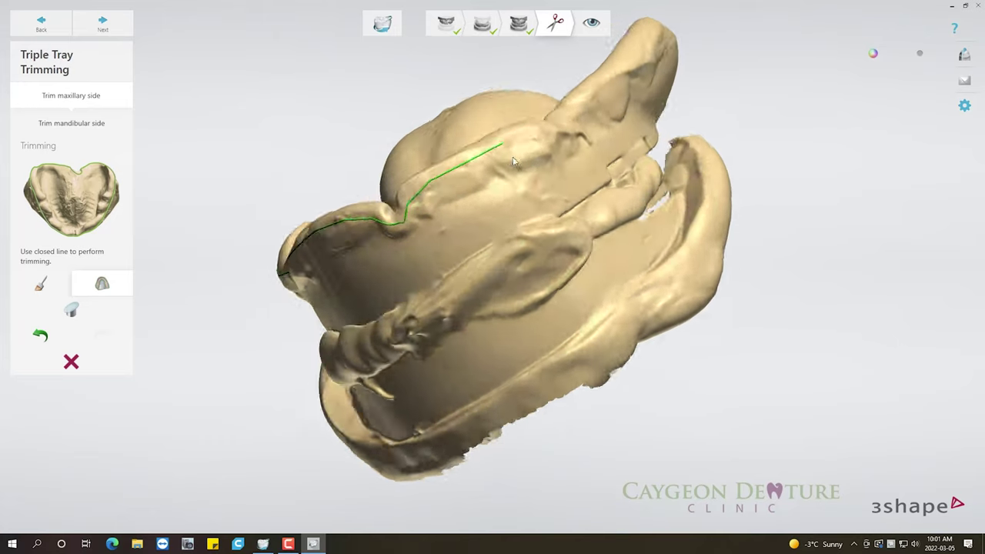
pyautogui.click(514, 151)
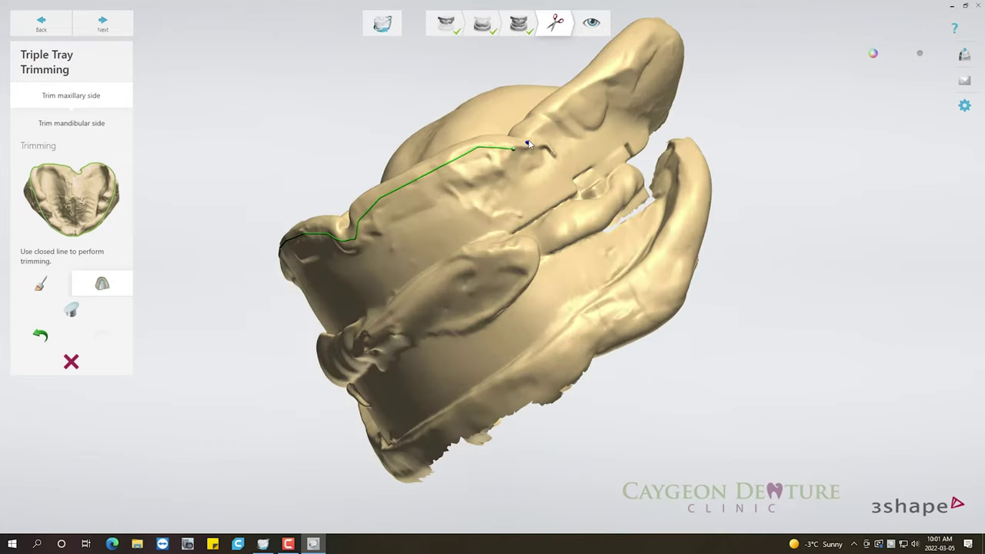
pyautogui.click(556, 110)
pyautogui.click(591, 83)
pyautogui.click(623, 51)
pyautogui.click(651, 35)
# - Continue the upper trim line along the rest of the ridge
pyautogui.moveTo(651, 35)
pyautogui.mouseDown(button='right')
pyautogui.moveTo(625, 114)
pyautogui.moveTo(552, 113)
pyautogui.moveTo(486, 133)
pyautogui.mouseUp(button='right')
pyautogui.click(568, 81)
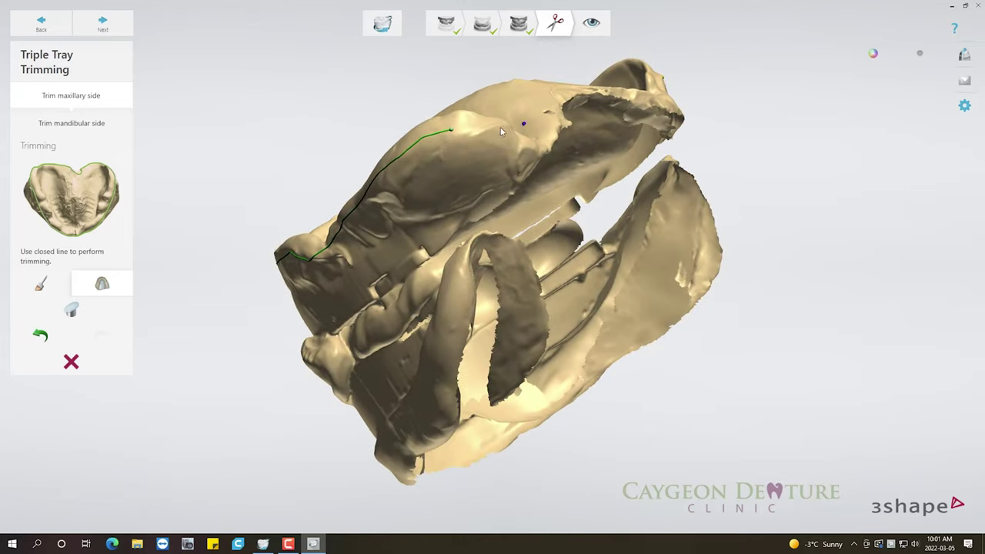
pyautogui.moveTo(528, 159); pyautogui.dragTo(421, 159, button='right')
pyautogui.click(427, 158)
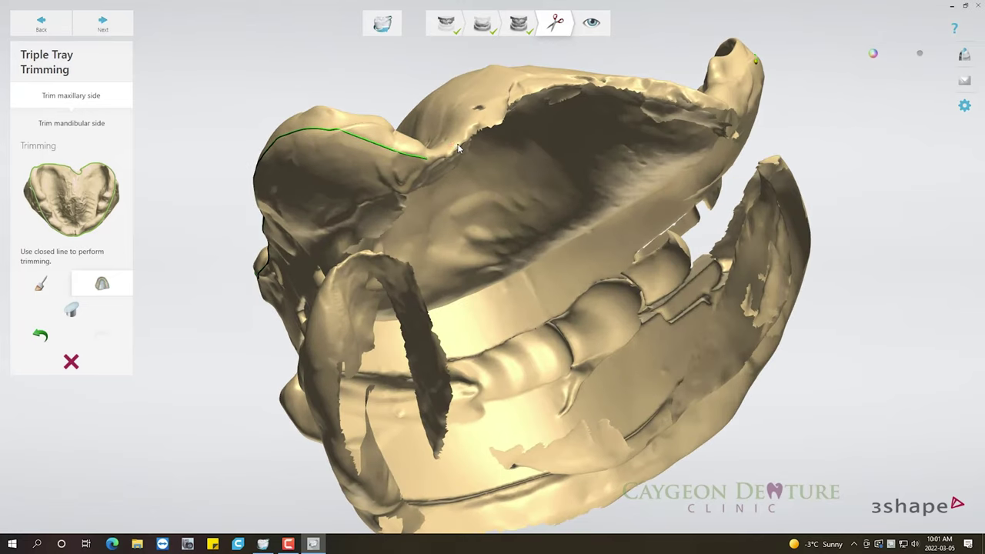
pyautogui.click(471, 139)
pyautogui.click(488, 126)
pyautogui.moveTo(489, 123); pyautogui.dragTo(488, 146, button='right')
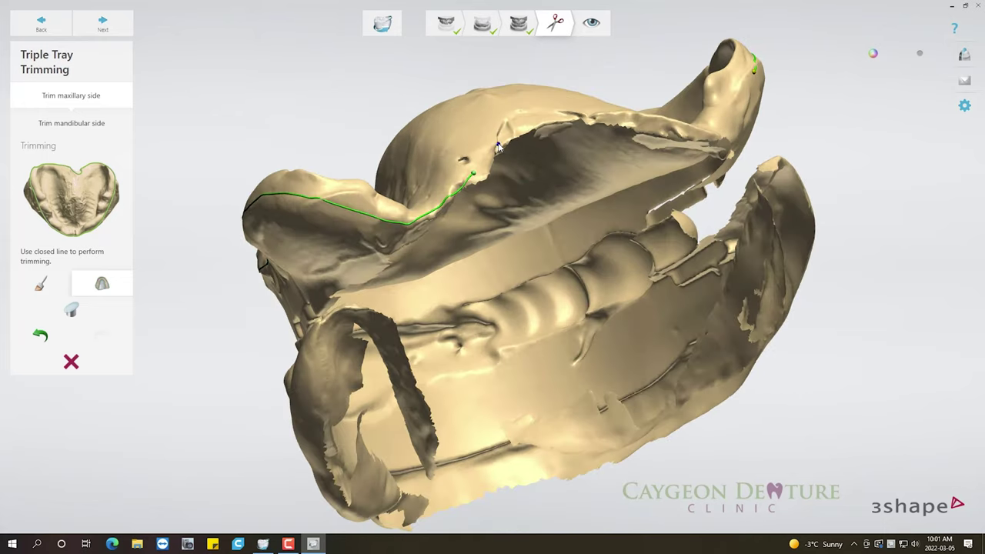
pyautogui.click(494, 146)
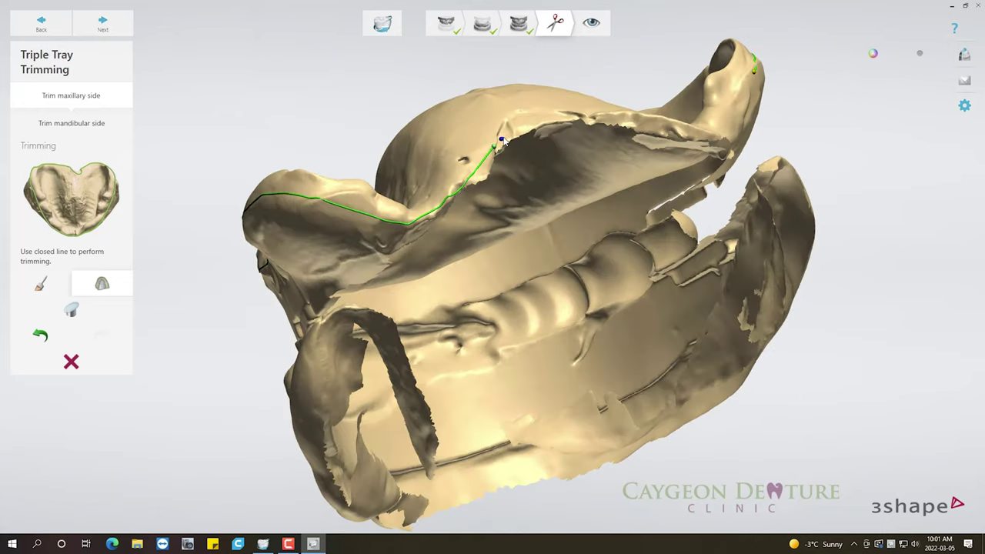
pyautogui.click(548, 120)
pyautogui.moveTo(548, 120); pyautogui.dragTo(589, 235, button='right')
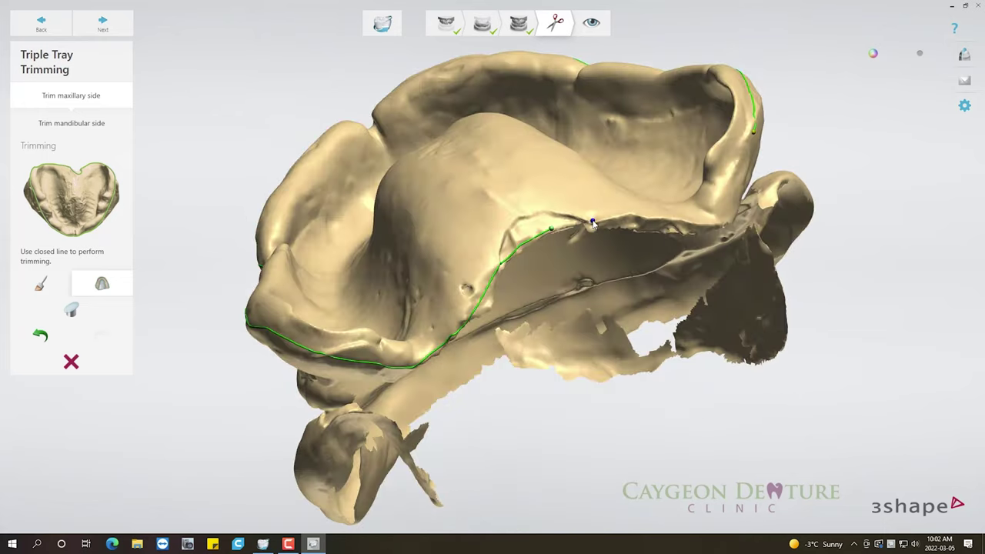
pyautogui.click(591, 221)
pyautogui.click(622, 212)
# - Close the upper trim line at its first point and advance to mandibular trimming
pyautogui.moveTo(707, 224); pyautogui.dragTo(569, 194, button='right')
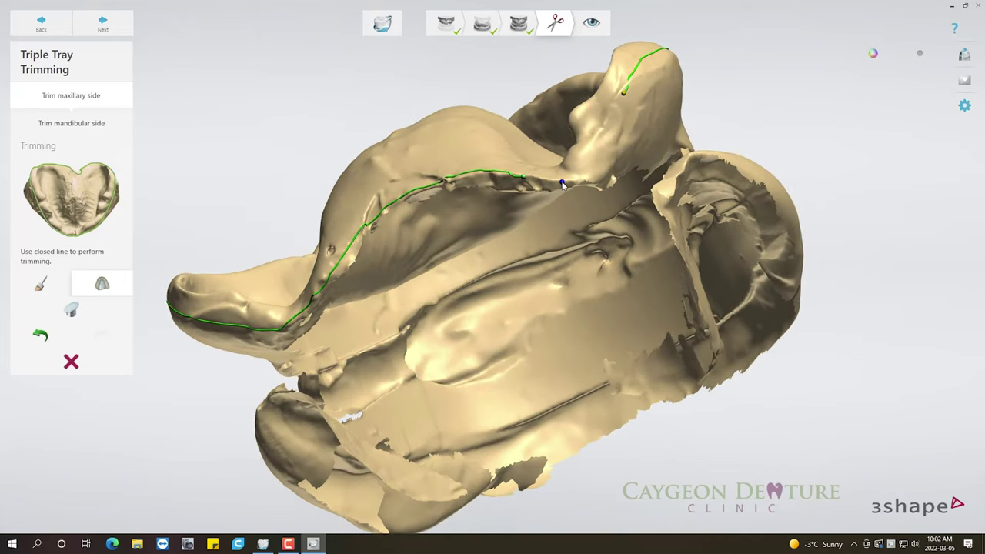
pyautogui.click(617, 114)
pyautogui.click(615, 112)
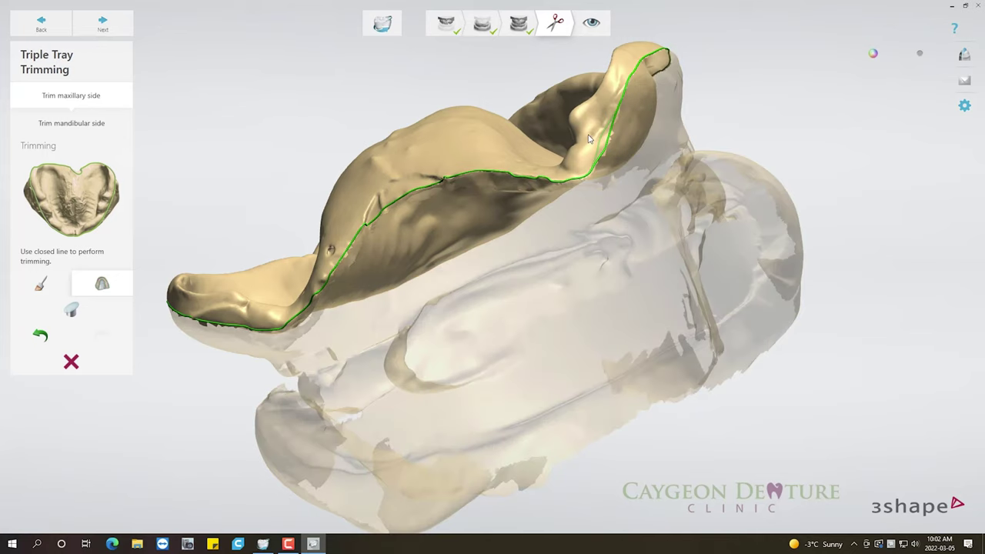
pyautogui.click(100, 25)
# - Start the lower trim line and place the first points along the mandibular rim
pyautogui.moveTo(464, 424); pyautogui.dragTo(549, 267, button='right')
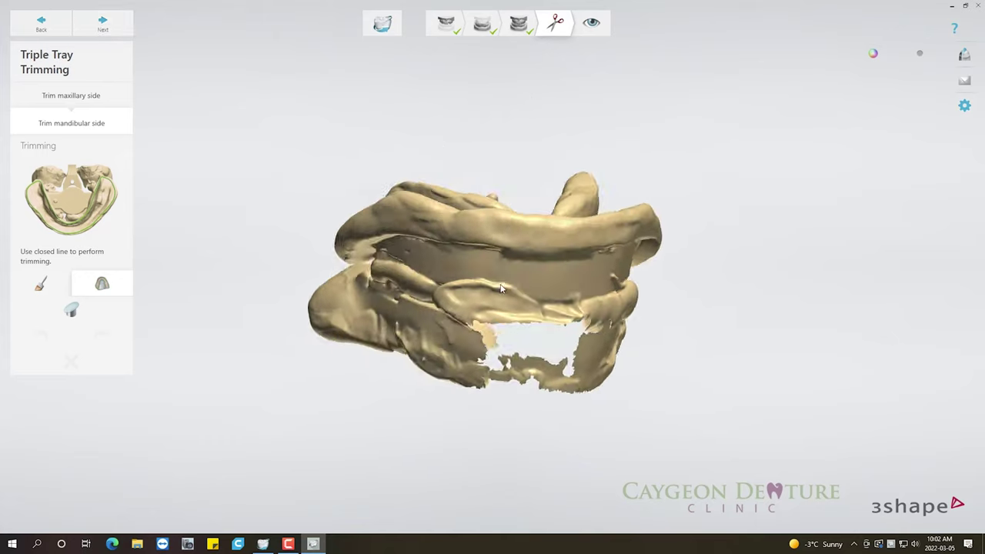
pyautogui.click(387, 220)
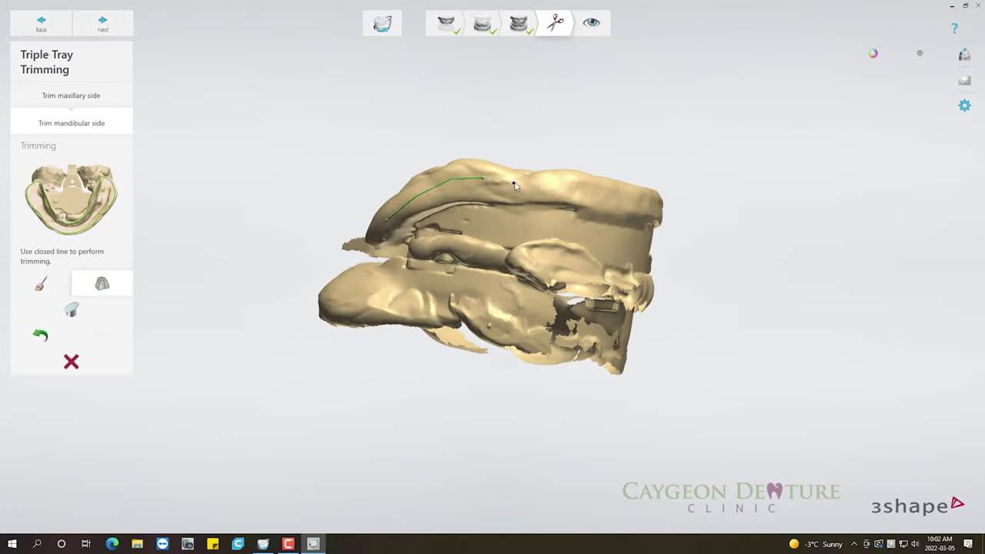
pyautogui.click(569, 186)
pyautogui.moveTo(633, 200); pyautogui.dragTo(528, 212, button='right')
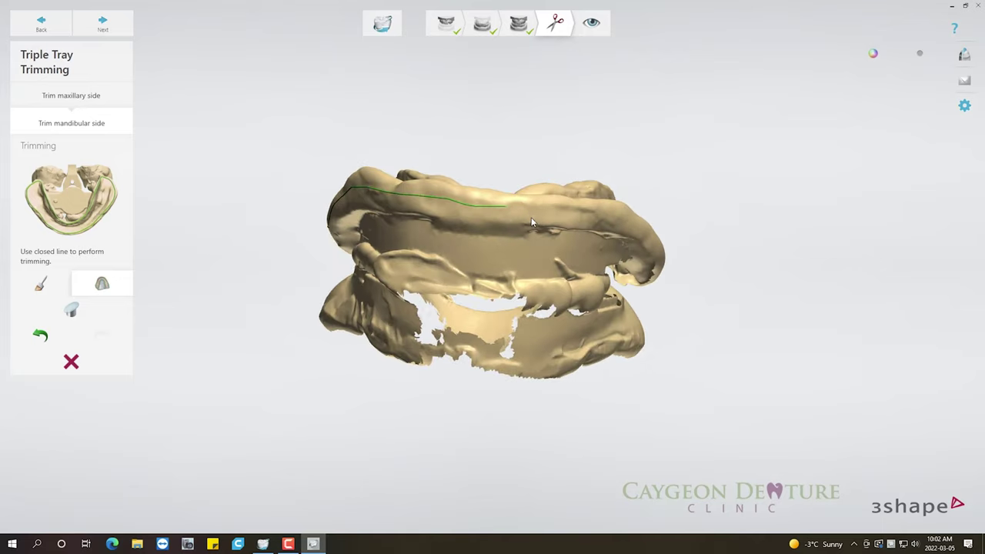
pyautogui.moveTo(560, 207); pyautogui.dragTo(581, 208)
pyautogui.click(615, 213)
pyautogui.moveTo(645, 237); pyautogui.dragTo(490, 331, button='right')
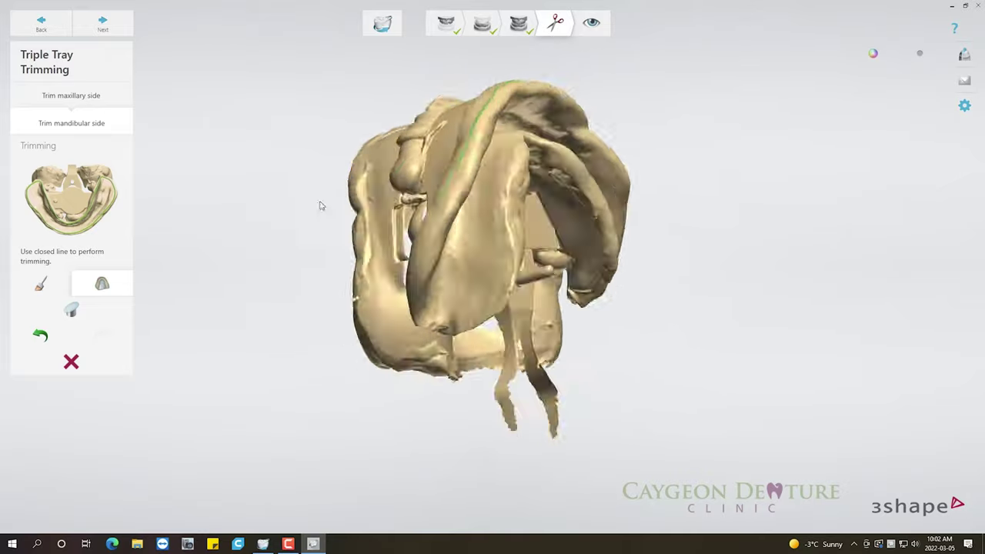
pyautogui.scroll(2, 492, 327)
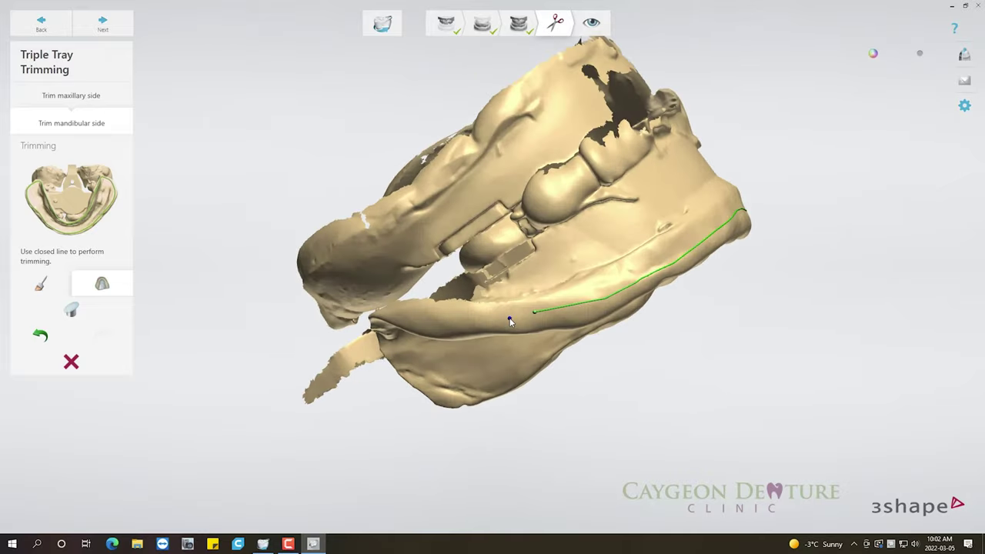
pyautogui.click(463, 318)
# - Continue the lower trim line down and leftward along the rim
pyautogui.moveTo(421, 332)
pyautogui.mouseDown(button='right')
pyautogui.moveTo(495, 357)
pyautogui.moveTo(667, 326)
pyautogui.mouseUp(button='right')
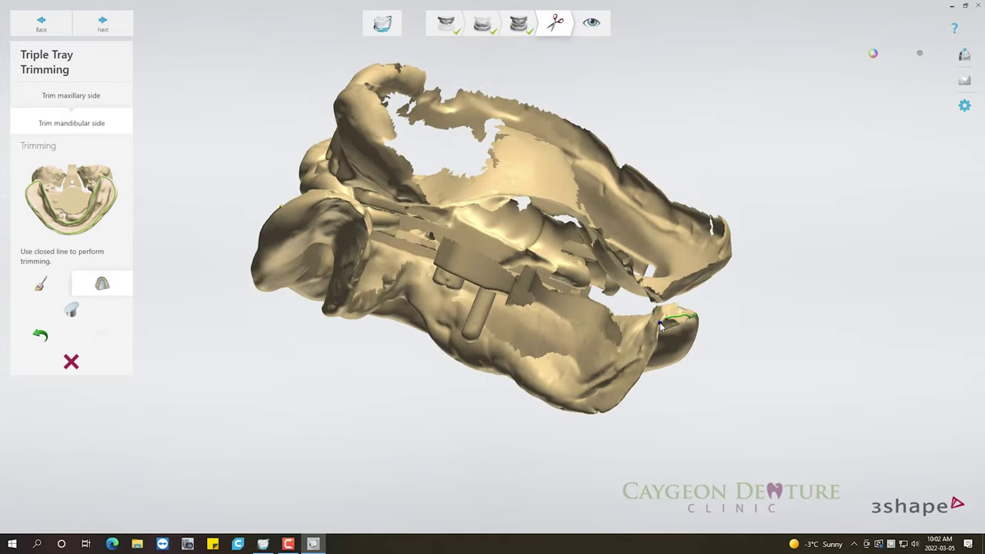
pyautogui.moveTo(643, 354); pyautogui.dragTo(639, 367, button='right')
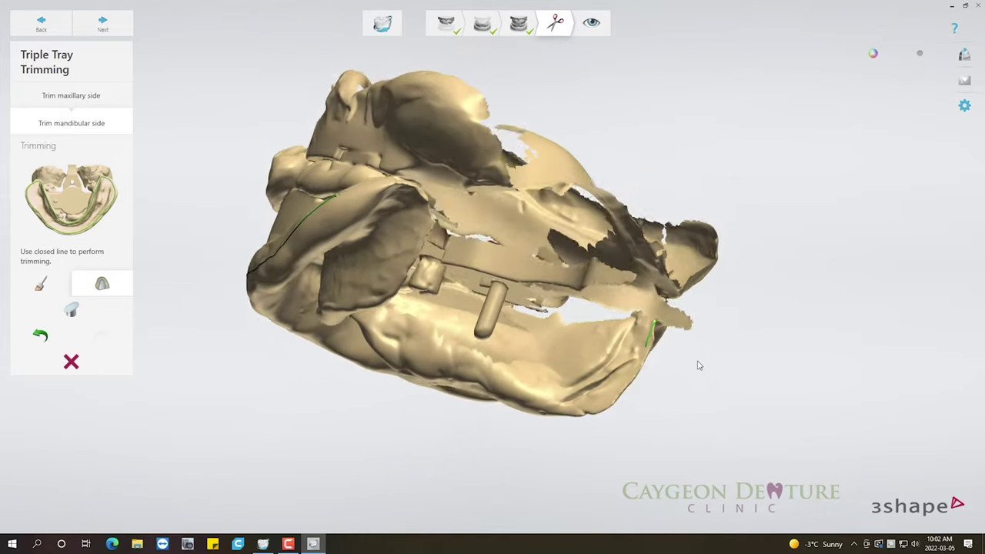
pyautogui.click(624, 383)
pyautogui.click(603, 402)
pyautogui.click(570, 410)
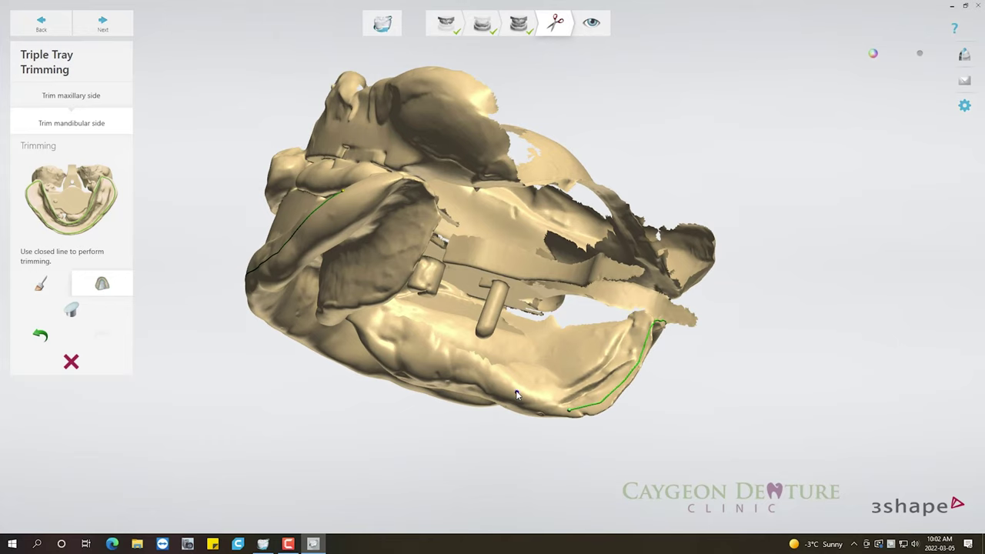
pyautogui.click(514, 391)
pyautogui.moveTo(483, 370); pyautogui.dragTo(471, 364, button='right')
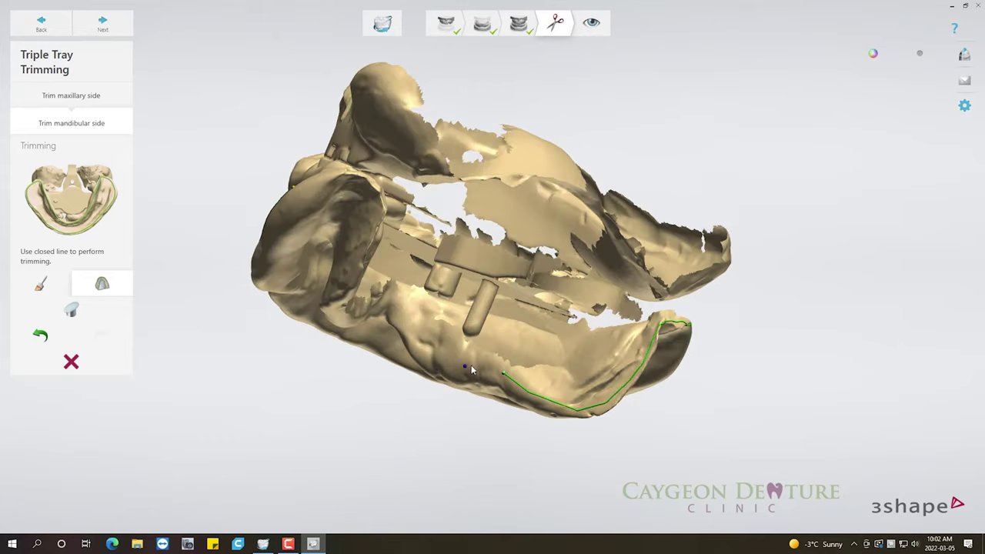
pyautogui.click(478, 362)
pyautogui.click(454, 362)
pyautogui.click(431, 347)
pyautogui.moveTo(413, 321)
pyautogui.mouseDown(button='right')
pyautogui.moveTo(354, 314)
pyautogui.moveTo(475, 361)
pyautogui.mouseUp(button='right')
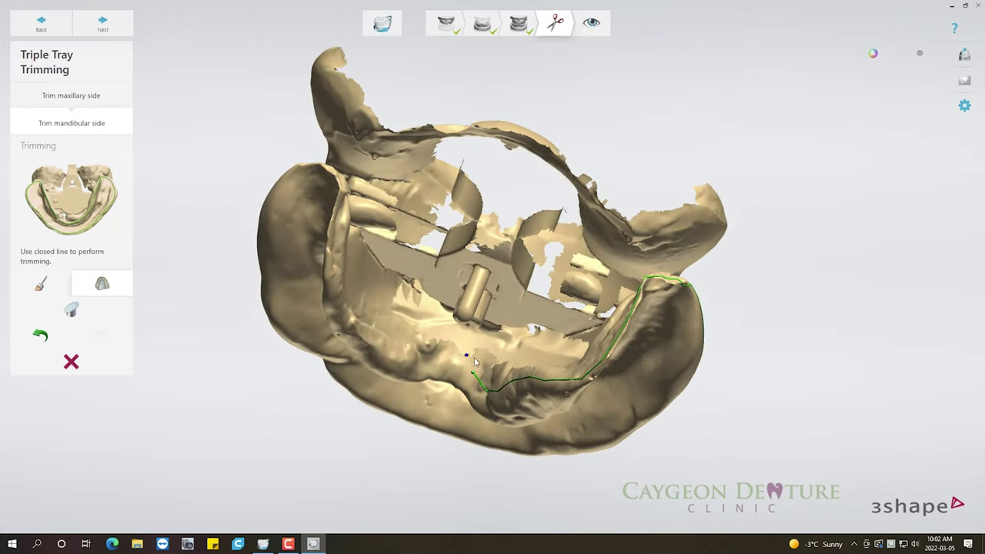
pyautogui.click(435, 363)
# - Carry the trim line up the far side and close it at the starting point
pyautogui.moveTo(381, 350)
pyautogui.mouseDown(button='right')
pyautogui.moveTo(281, 326)
pyautogui.moveTo(377, 346)
pyautogui.mouseUp(button='right')
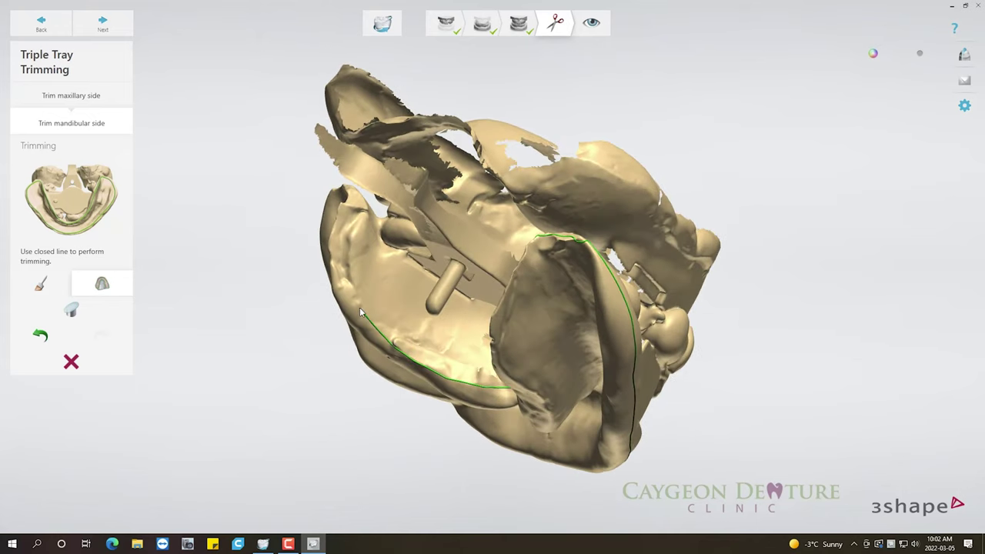
pyautogui.click(346, 280)
pyautogui.click(347, 213)
pyautogui.moveTo(385, 235); pyautogui.dragTo(311, 216, button='right')
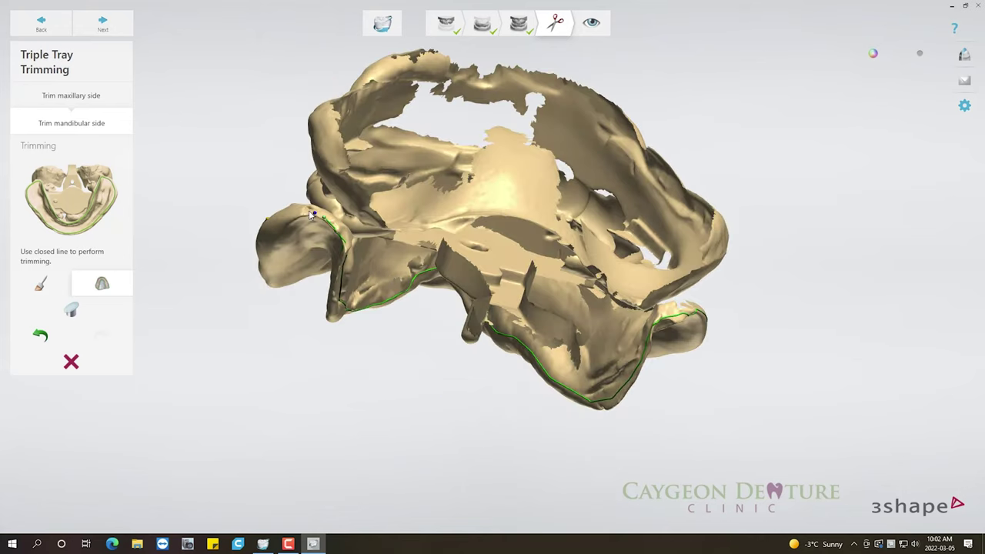
pyautogui.moveTo(293, 219); pyautogui.dragTo(381, 256, button='right')
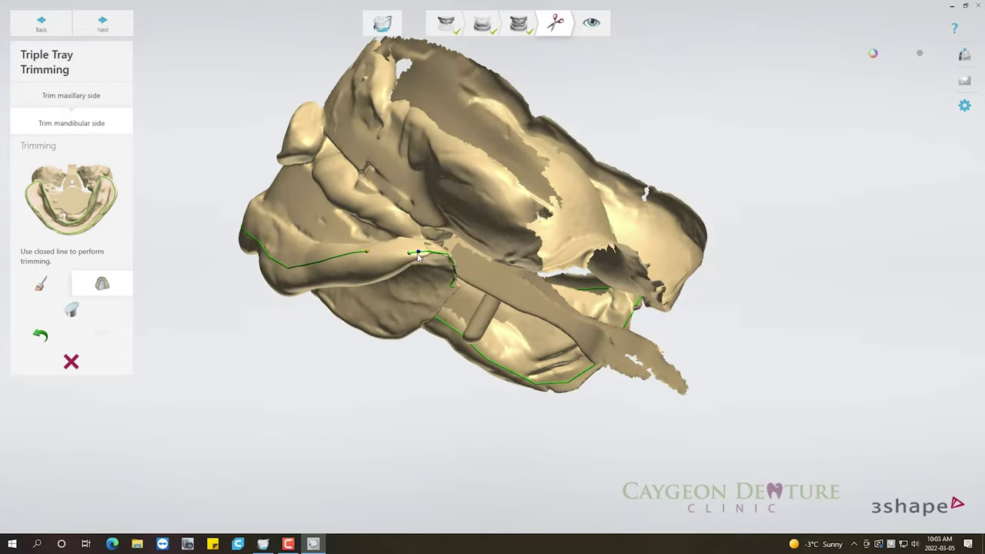
pyautogui.click(380, 253)
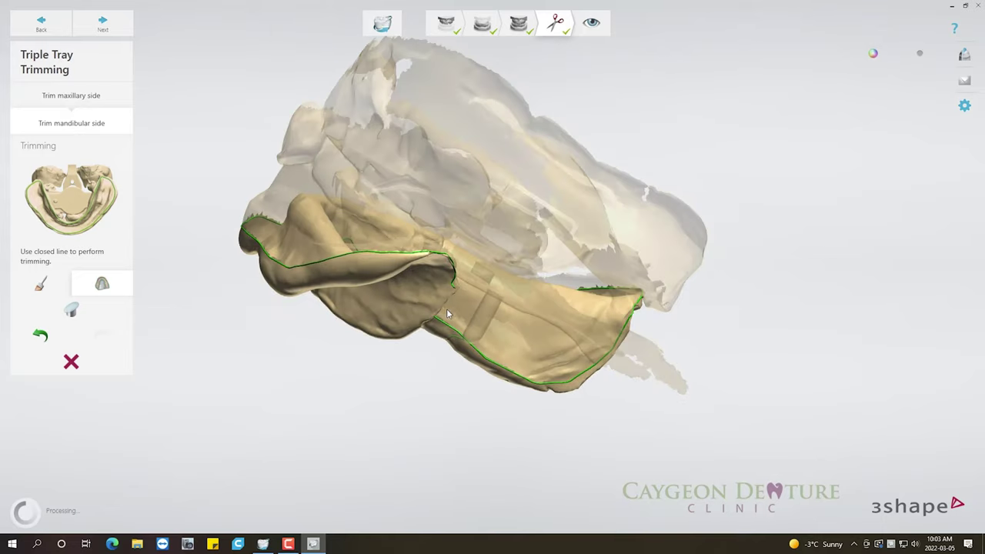
# - Inspect the lower trim and drag the trim line to reshape it near the back end
pyautogui.moveTo(520, 362)
pyautogui.mouseDown(button='right')
pyautogui.moveTo(359, 302)
pyautogui.moveTo(494, 229)
pyautogui.moveTo(483, 358)
pyautogui.mouseUp(button='right')
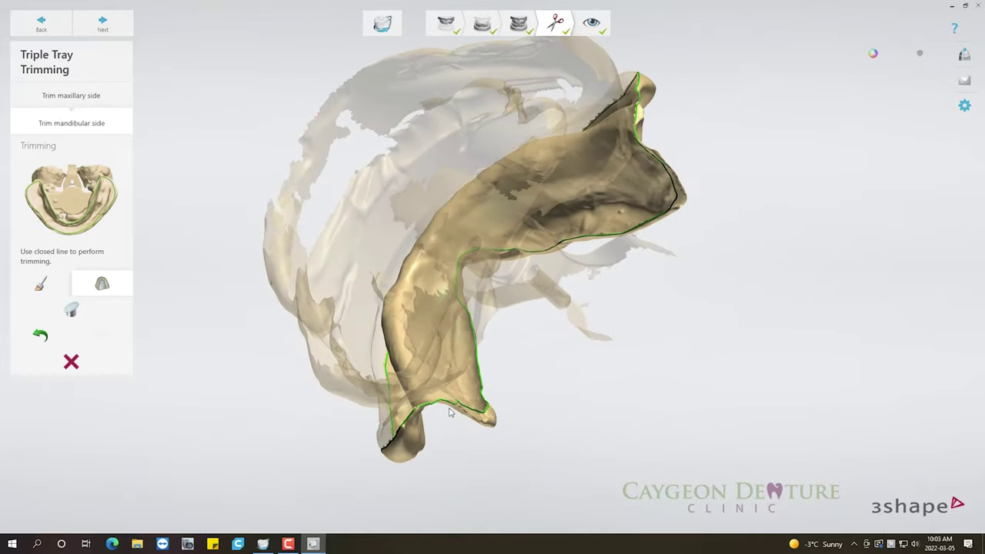
pyautogui.scroll(3, 450, 409)
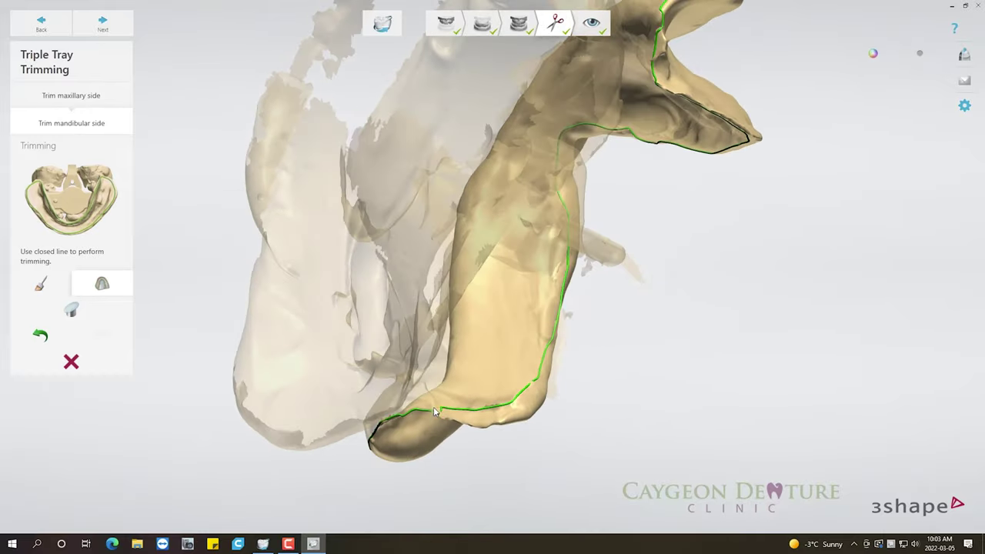
pyautogui.click(418, 412)
pyautogui.moveTo(452, 440)
pyautogui.mouseDown(button='right')
pyautogui.moveTo(482, 397)
pyautogui.moveTo(324, 458)
pyautogui.moveTo(779, 271)
pyautogui.moveTo(921, 264)
pyautogui.moveTo(814, 279)
pyautogui.moveTo(759, 335)
pyautogui.mouseUp(button='right')
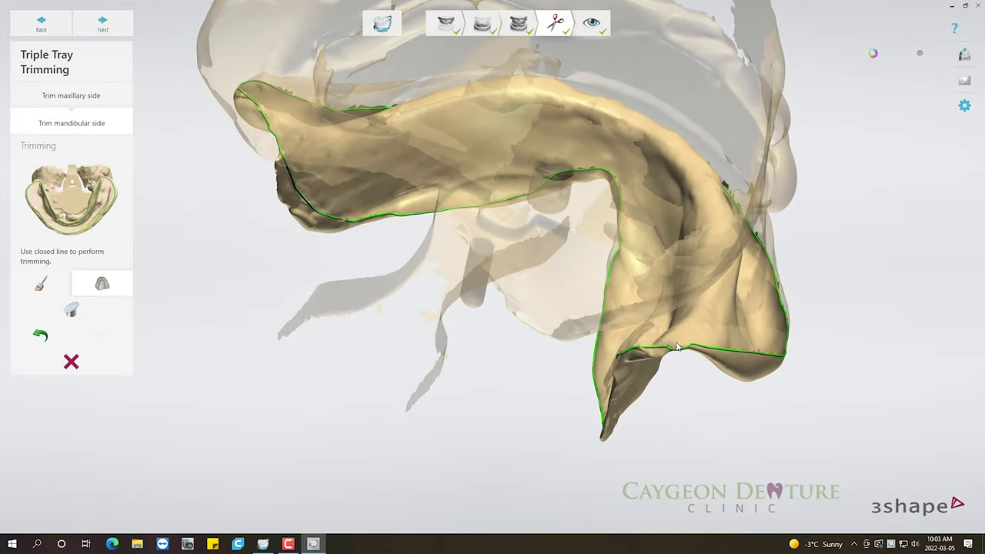
pyautogui.moveTo(690, 348); pyautogui.dragTo(678, 349)
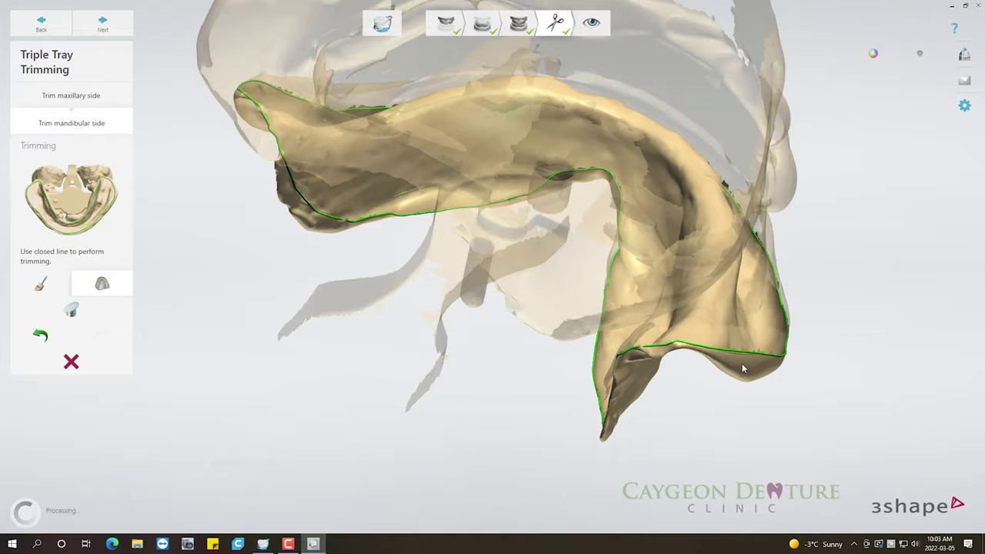
pyautogui.moveTo(742, 364)
pyautogui.mouseDown(button='right')
pyautogui.moveTo(761, 300)
pyautogui.moveTo(711, 298)
pyautogui.moveTo(578, 353)
pyautogui.moveTo(732, 381)
pyautogui.moveTo(601, 388)
pyautogui.moveTo(563, 409)
pyautogui.moveTo(557, 388)
pyautogui.mouseUp(button='right')
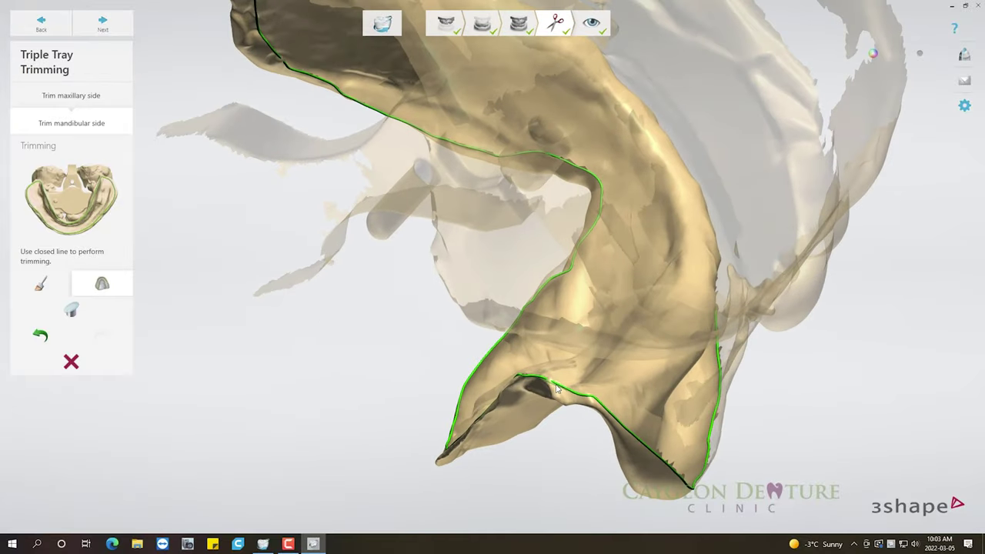
# - Add a small closed correction line at the posterior end of the lower trim
pyautogui.click(555, 394)
pyautogui.click(581, 400)
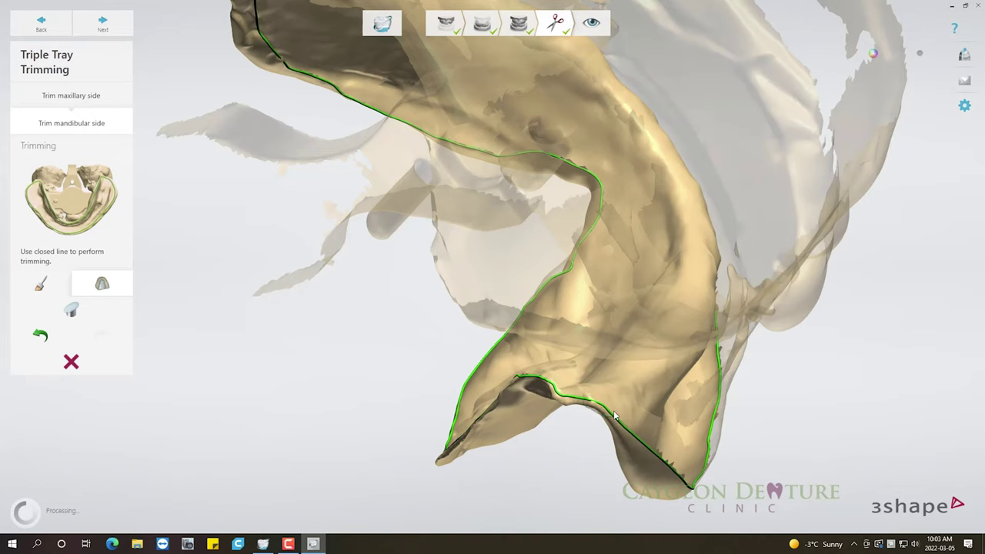
pyautogui.moveTo(590, 403); pyautogui.dragTo(435, 427, button='right')
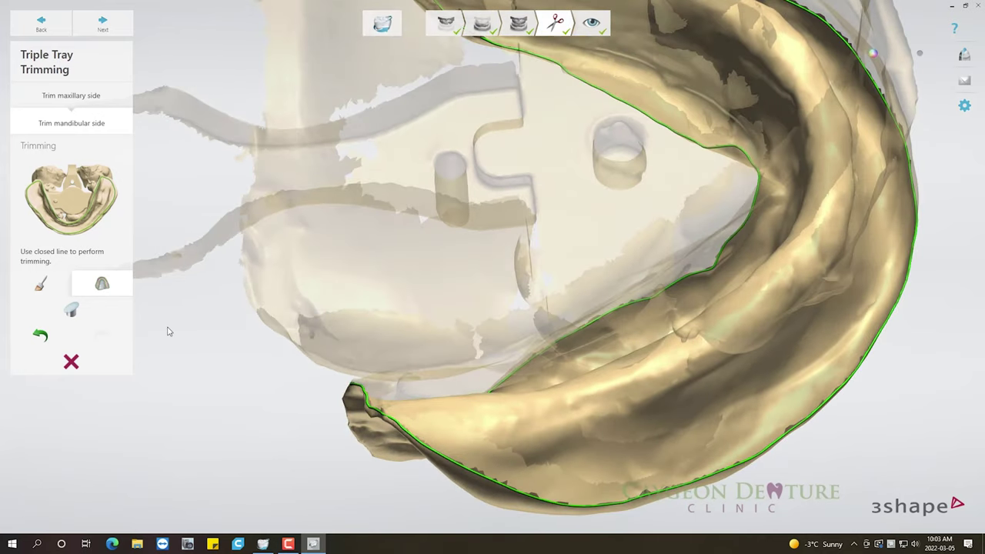